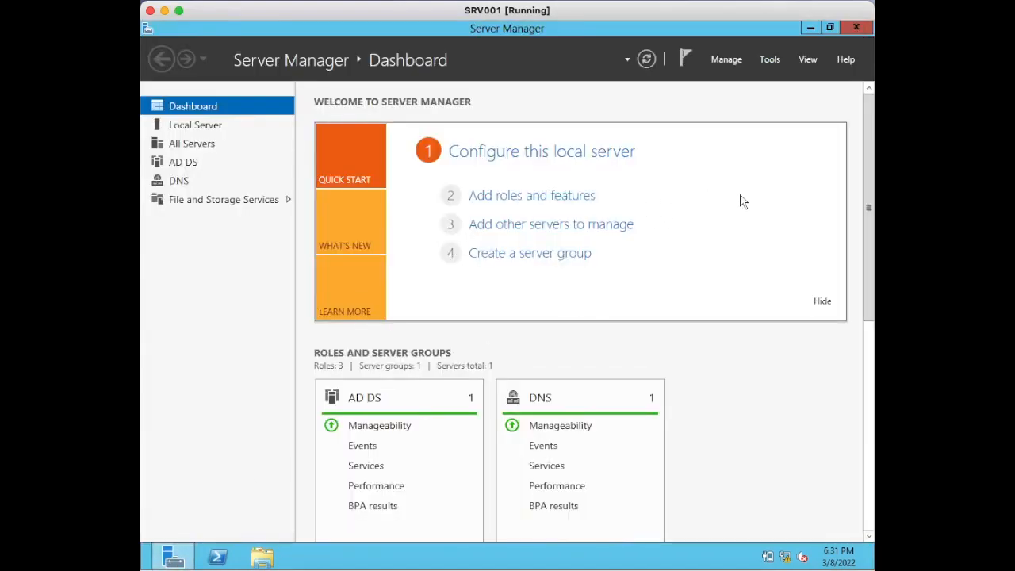
- Open the Windows Server Backup console, check whether local backup is available, and close the console
click(769, 61)
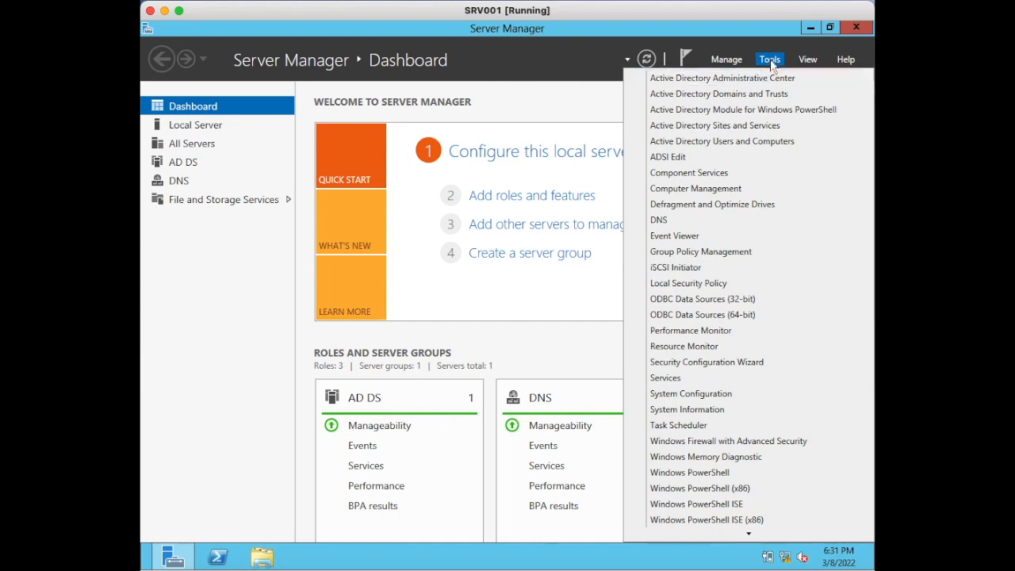
click(770, 63)
click(771, 60)
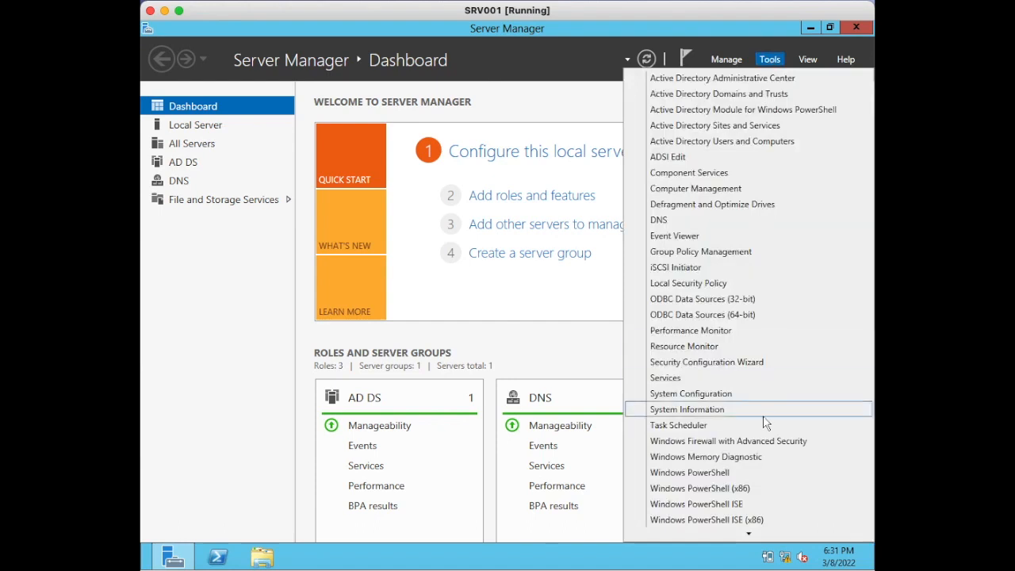
scroll(763, 421, down, 1)
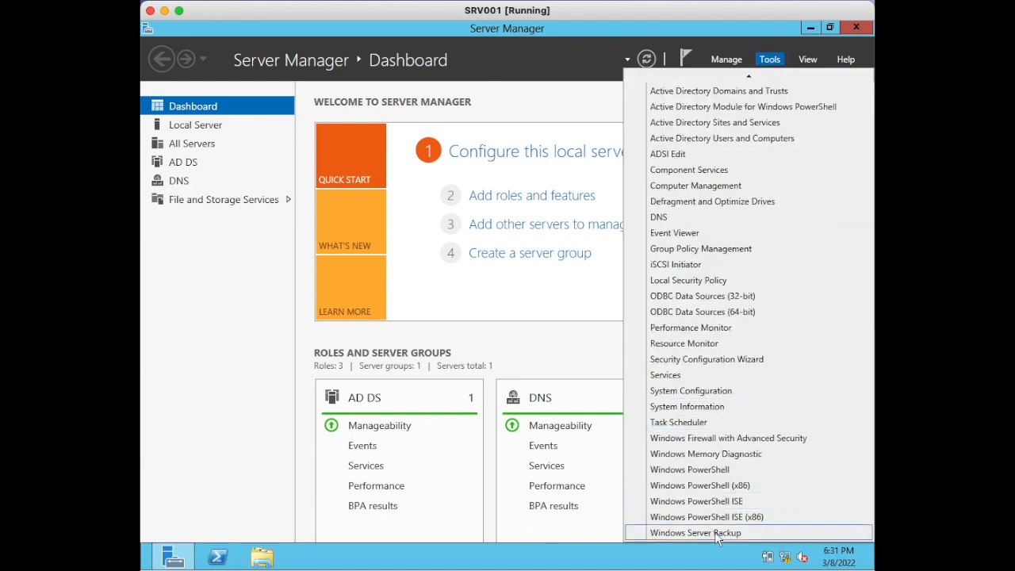
click(742, 536)
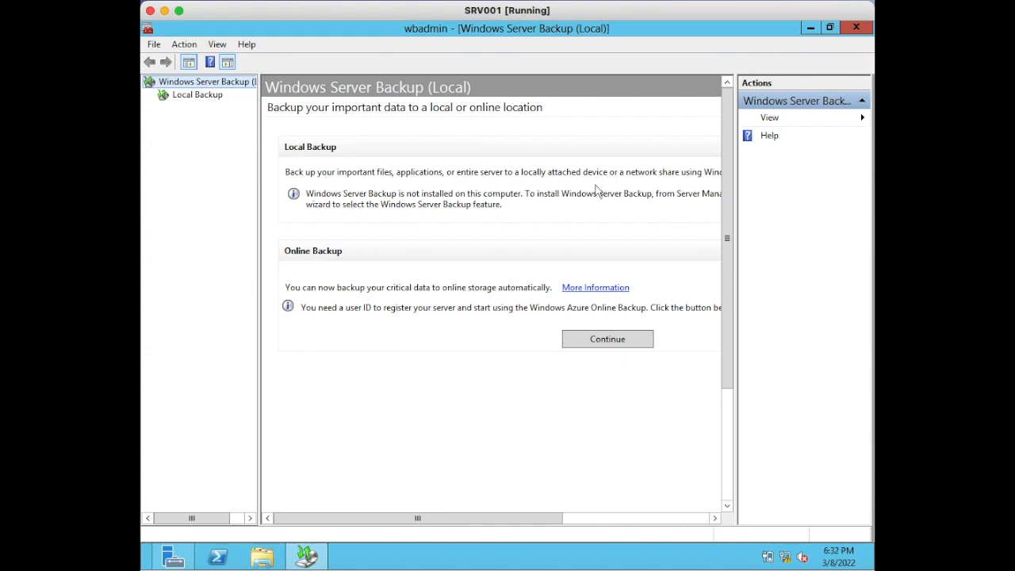
drag(442, 521, 318, 497)
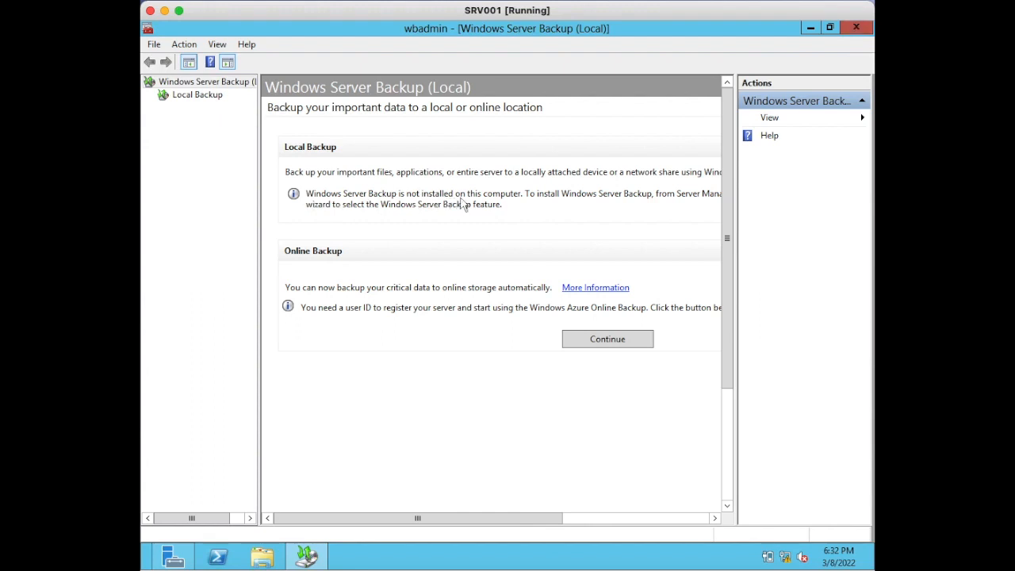
click(857, 28)
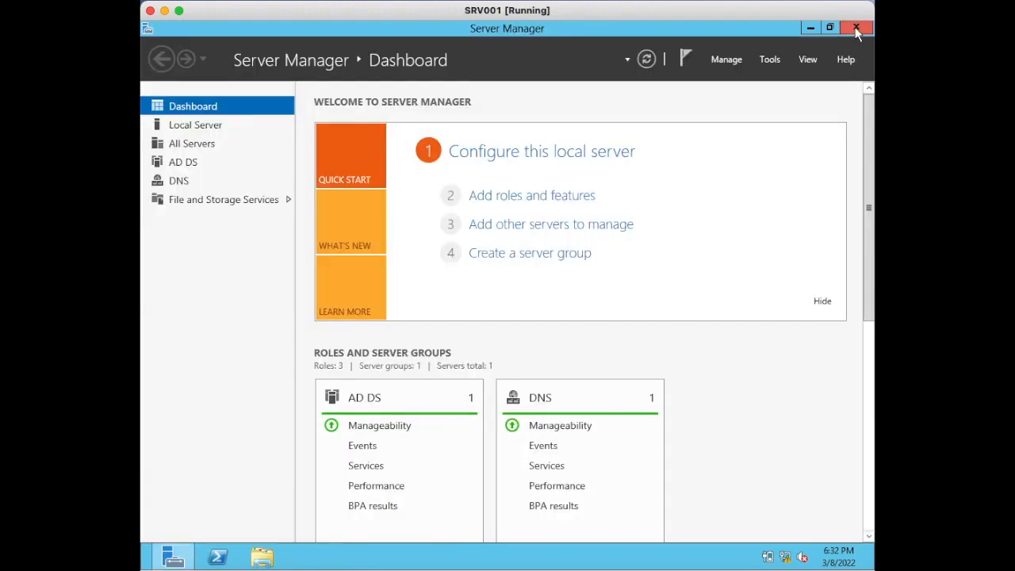
- Start adding roles and features, keeping the default installation type, the SRVDC001 server and the existing roles, up to feature selection
click(526, 200)
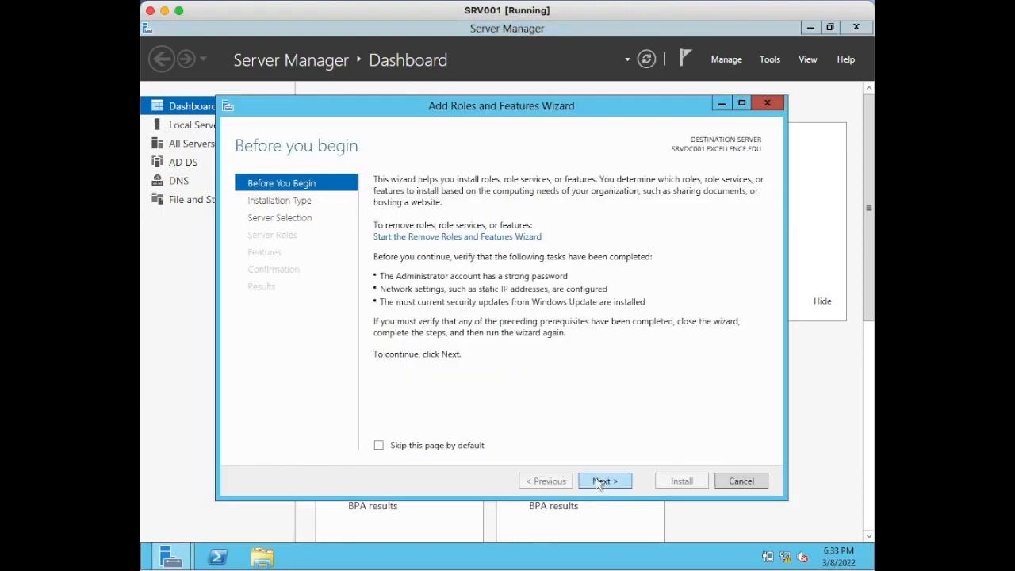
click(603, 481)
click(602, 481)
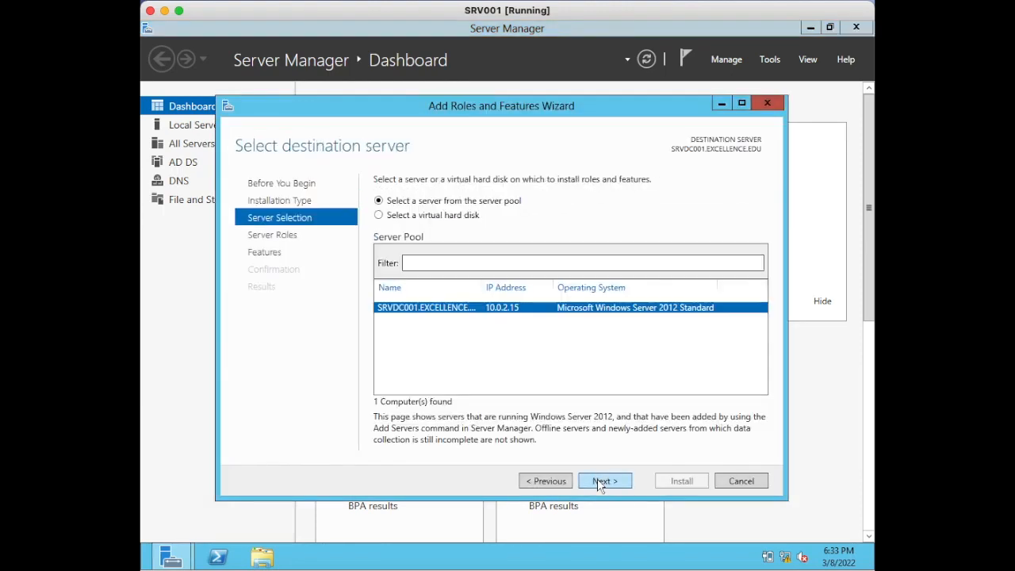
click(602, 481)
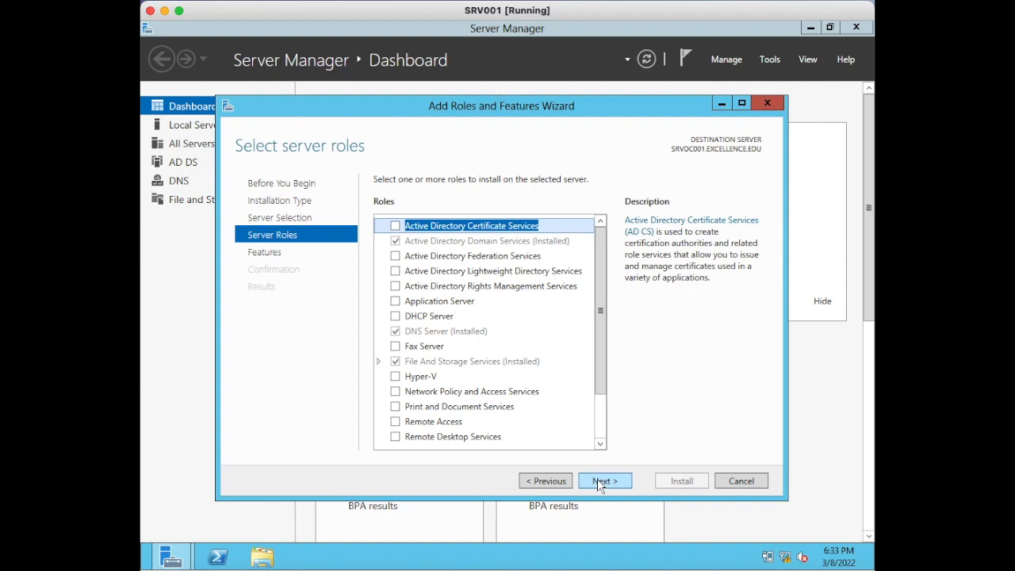
click(545, 481)
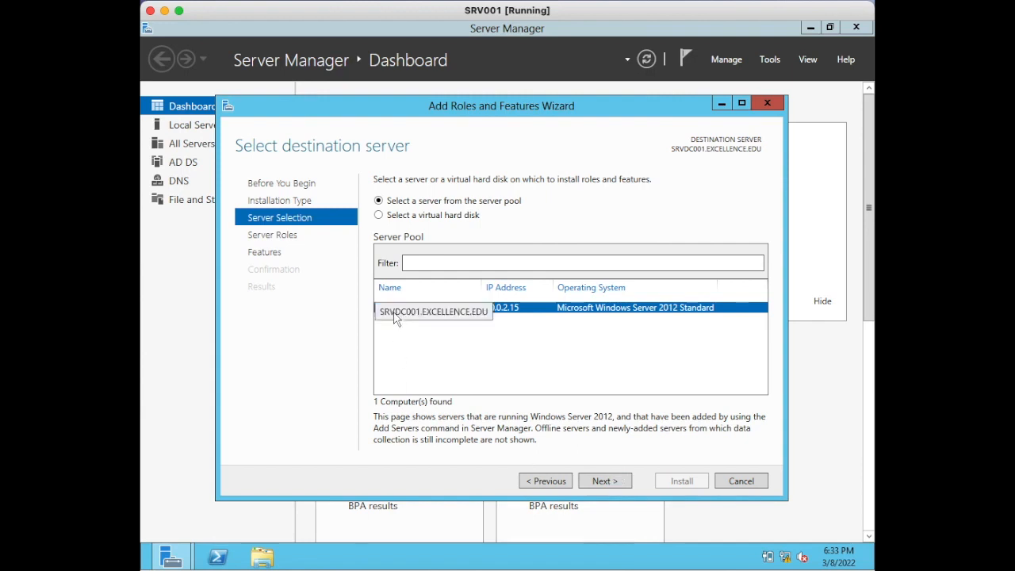
click(609, 486)
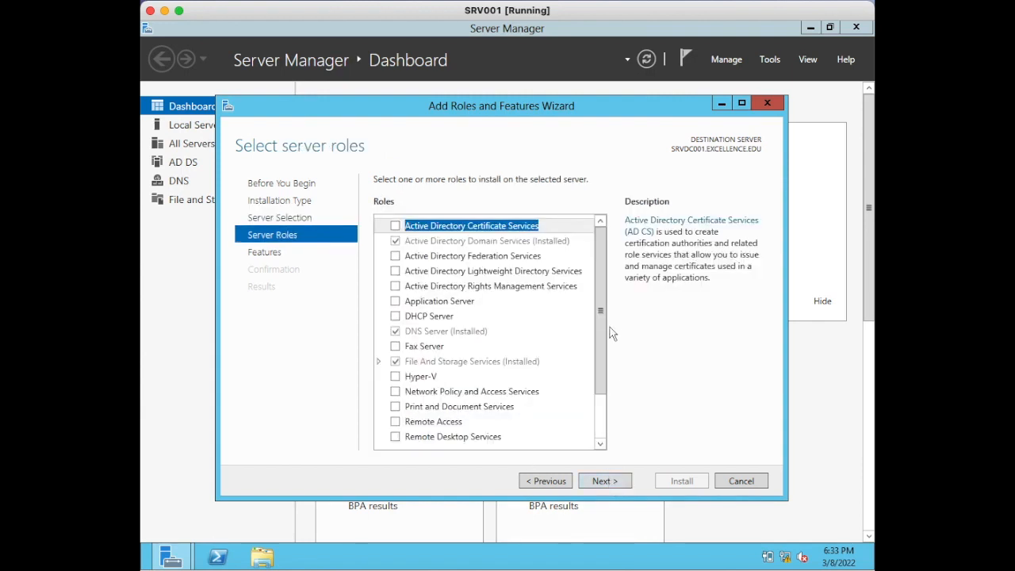
drag(603, 330, 605, 412)
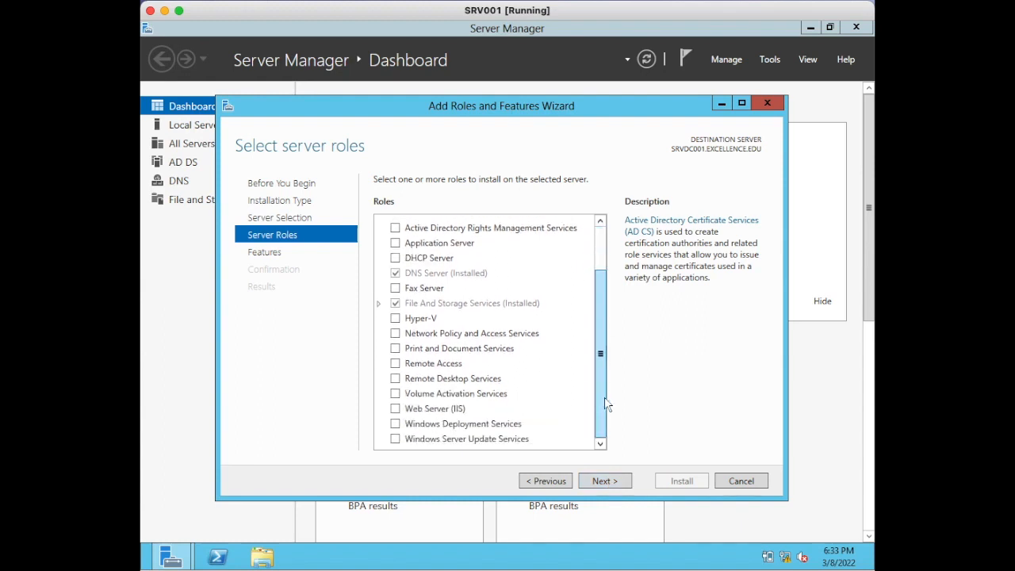
click(604, 484)
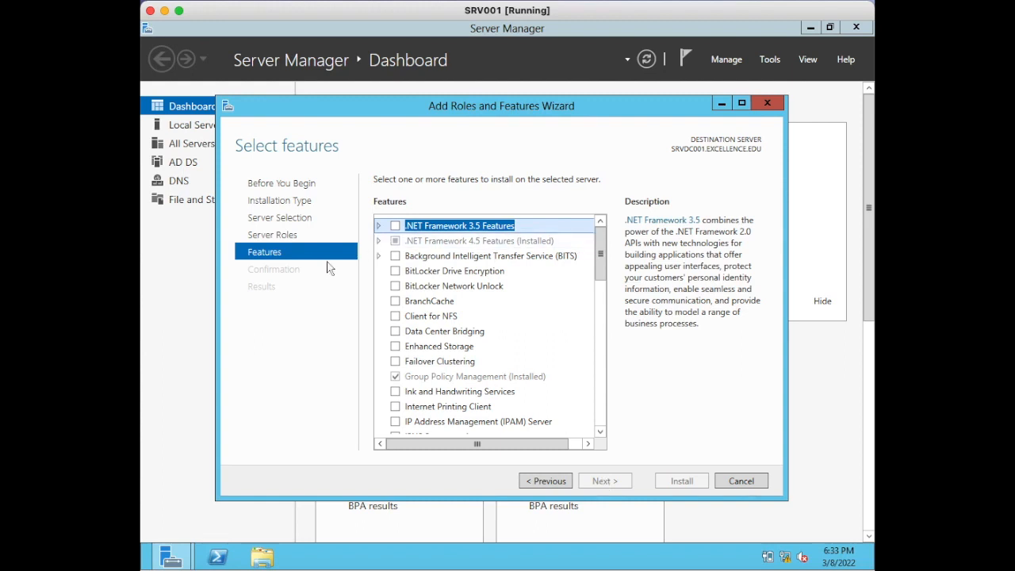
- Select the Windows Server Backup feature, install it, and close the wizard once installation finishes
drag(596, 258, 592, 394)
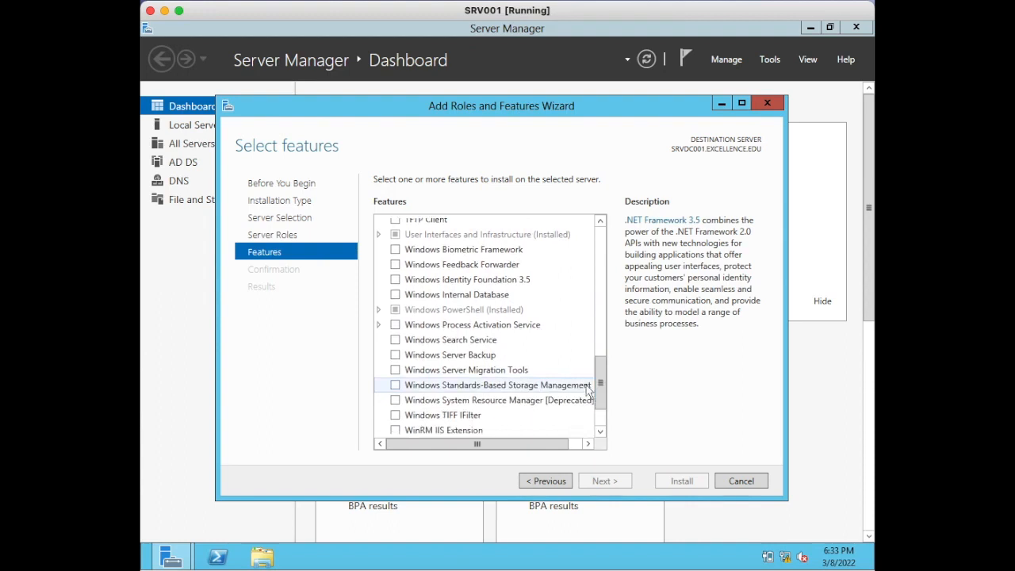
click(397, 356)
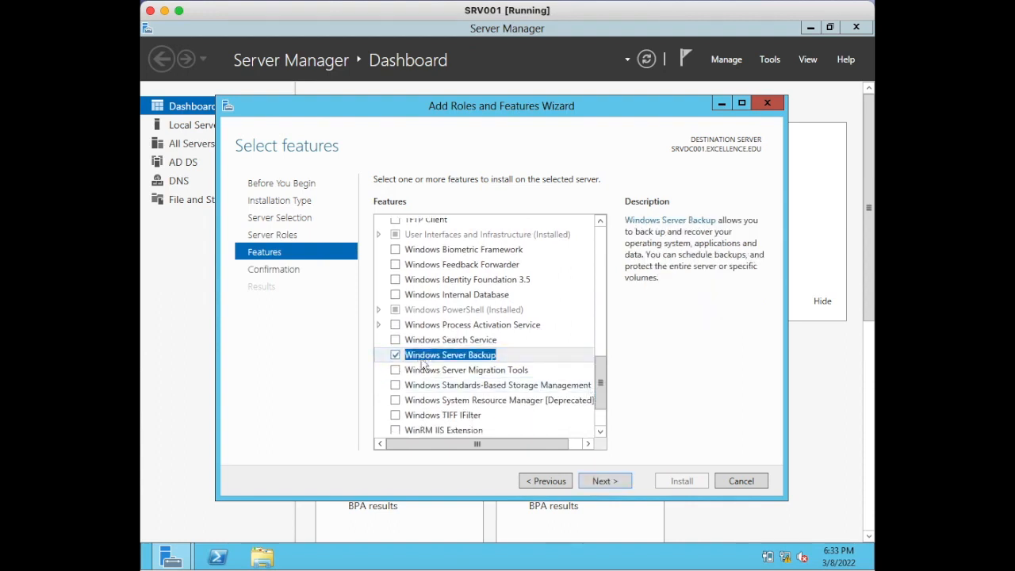
click(600, 482)
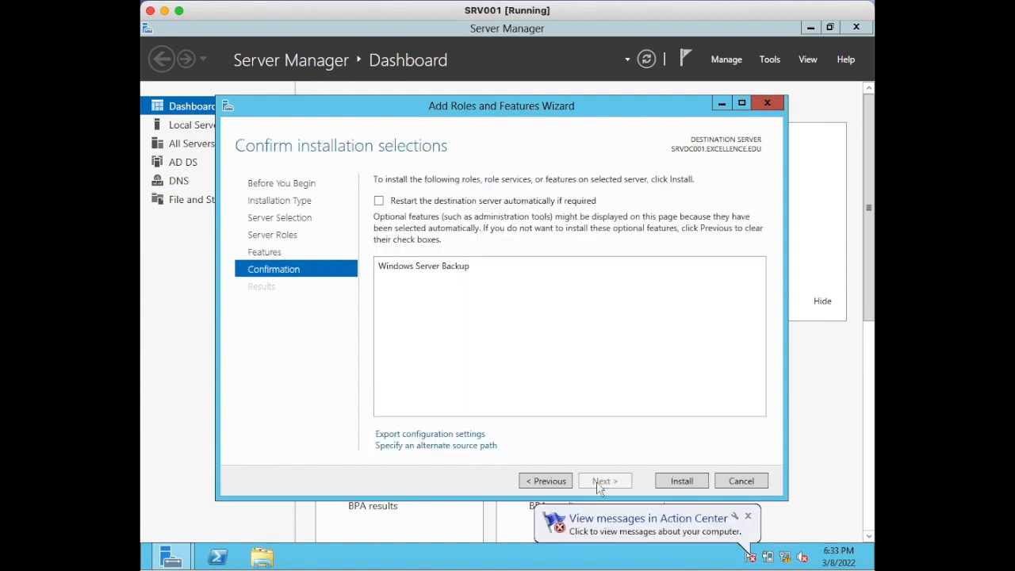
click(668, 483)
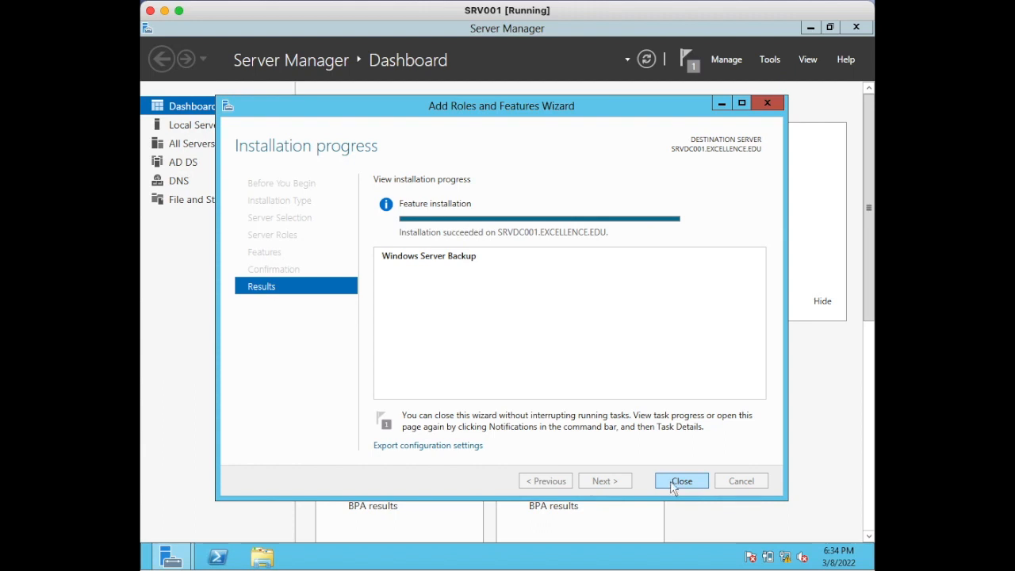
click(675, 482)
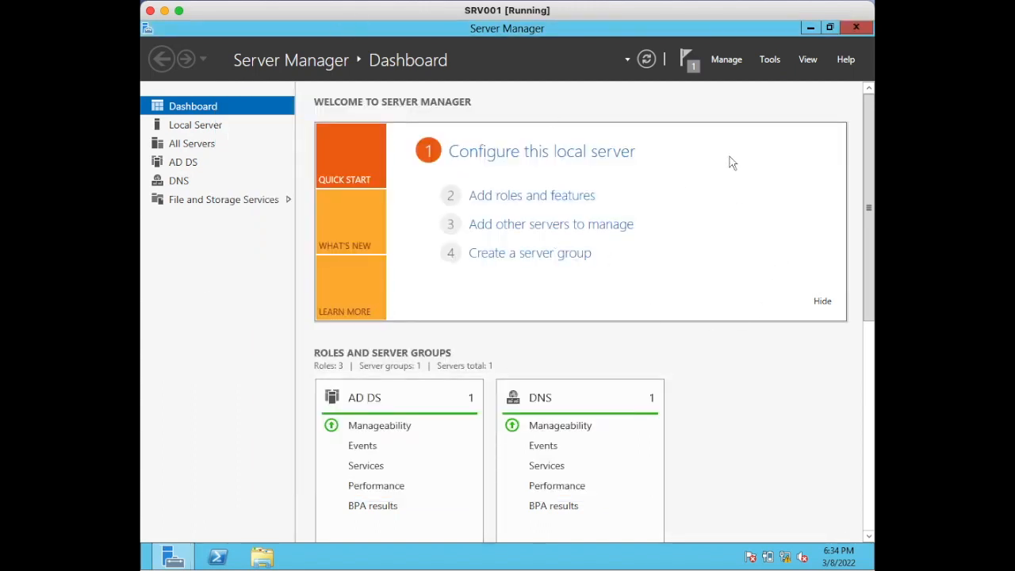
- Open the Windows Server Backup console and load the Local Backup node
click(768, 62)
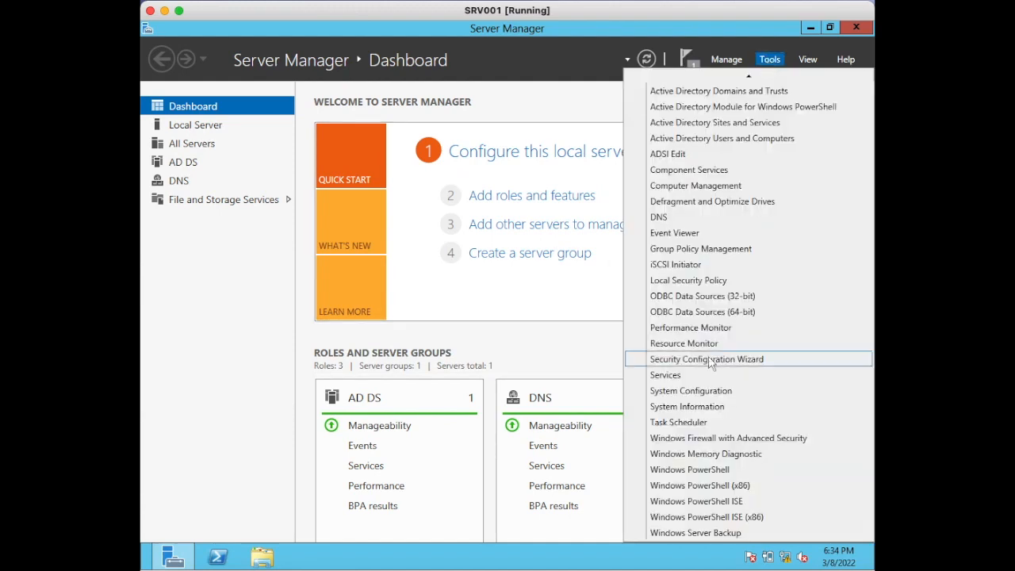
click(696, 532)
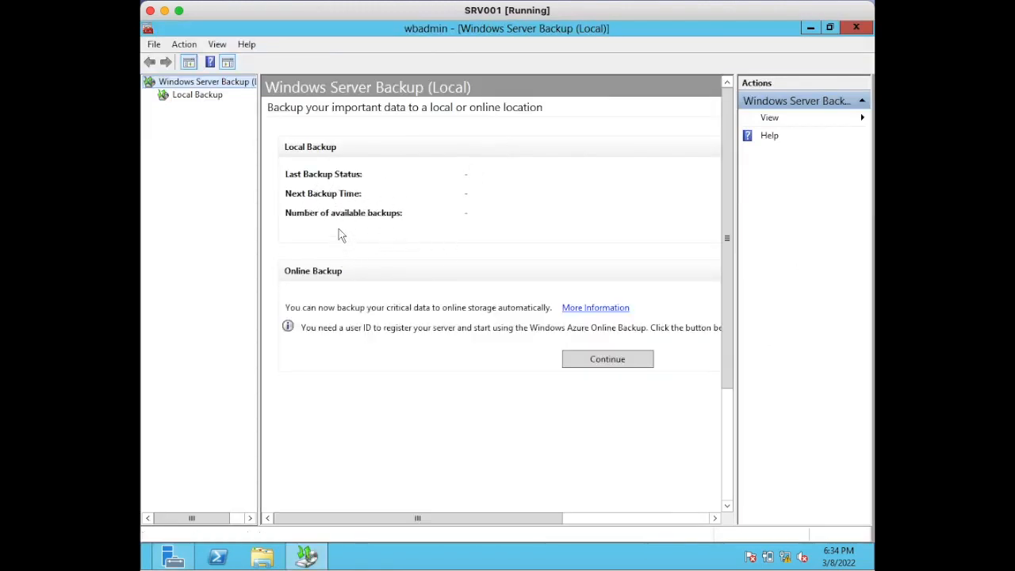
click(205, 100)
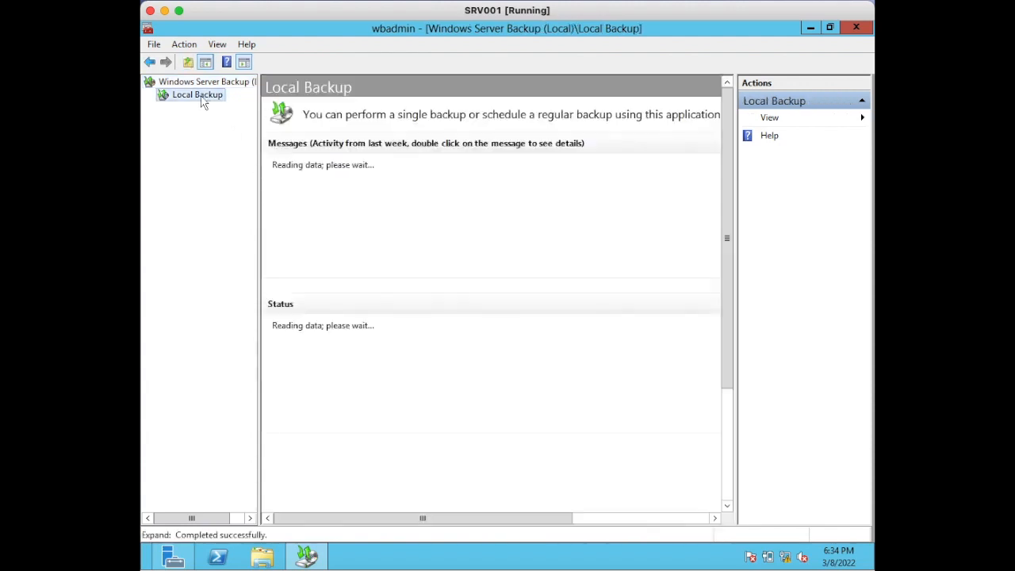
right_click(203, 103)
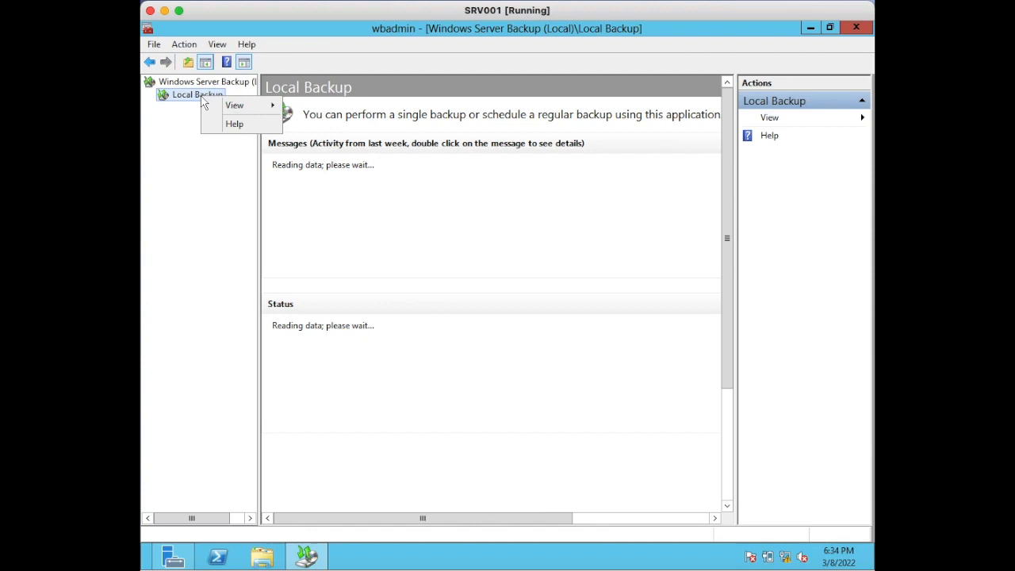
click(195, 102)
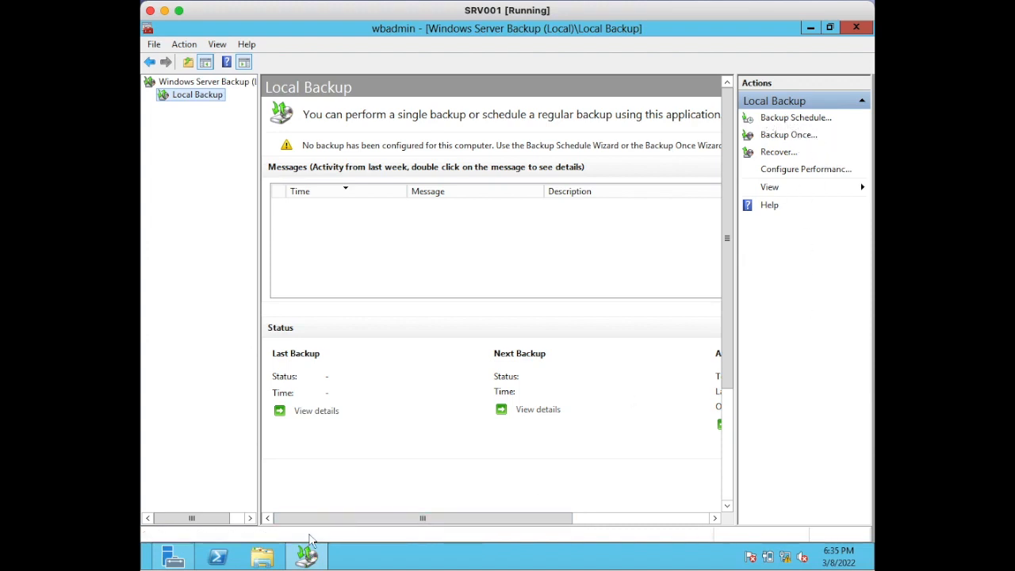
- Open File Explorer and view the drives available on the computer
click(264, 557)
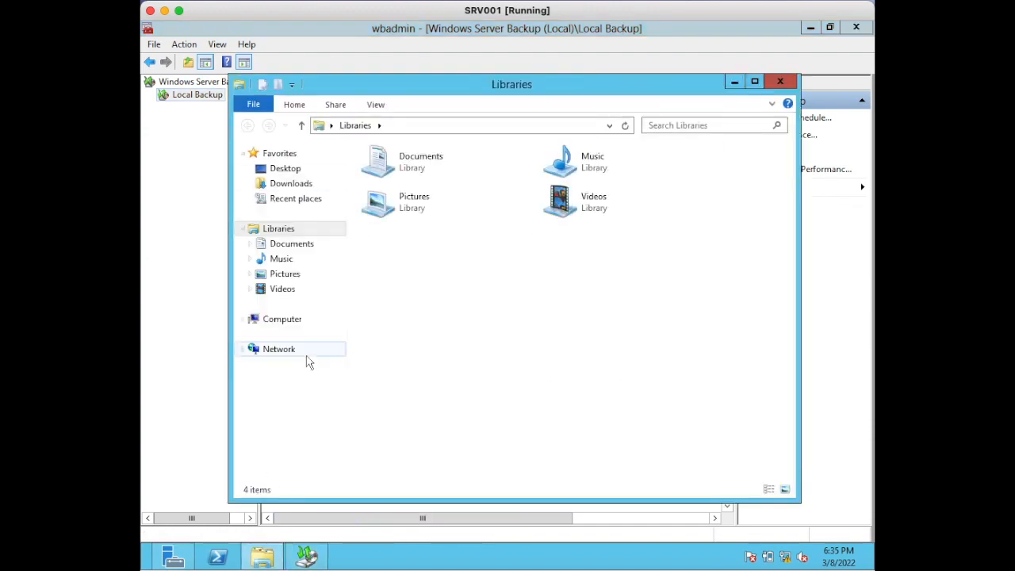
click(287, 321)
click(616, 363)
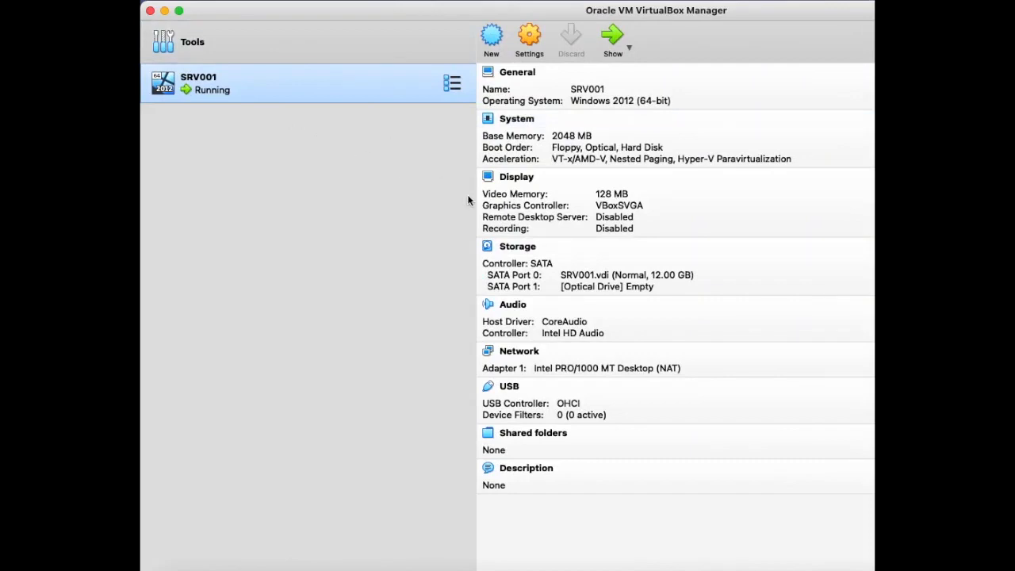
- Switch to Oracle VM VirtualBox Manager, inspect SRV001's storage devices in its settings, and cancel without changes
drag(469, 197, 271, 193)
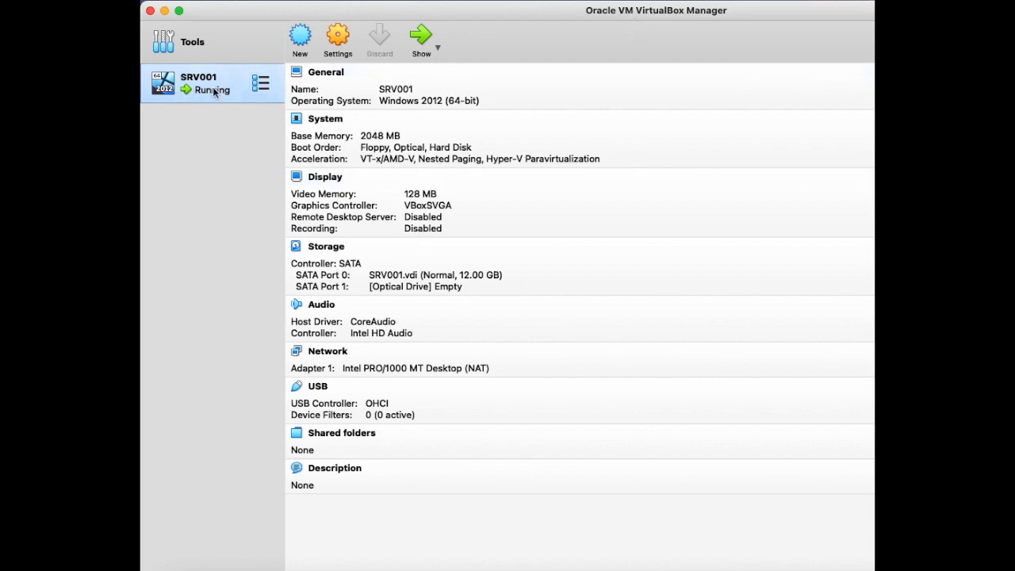
click(335, 42)
drag(655, 91, 498, 97)
click(411, 127)
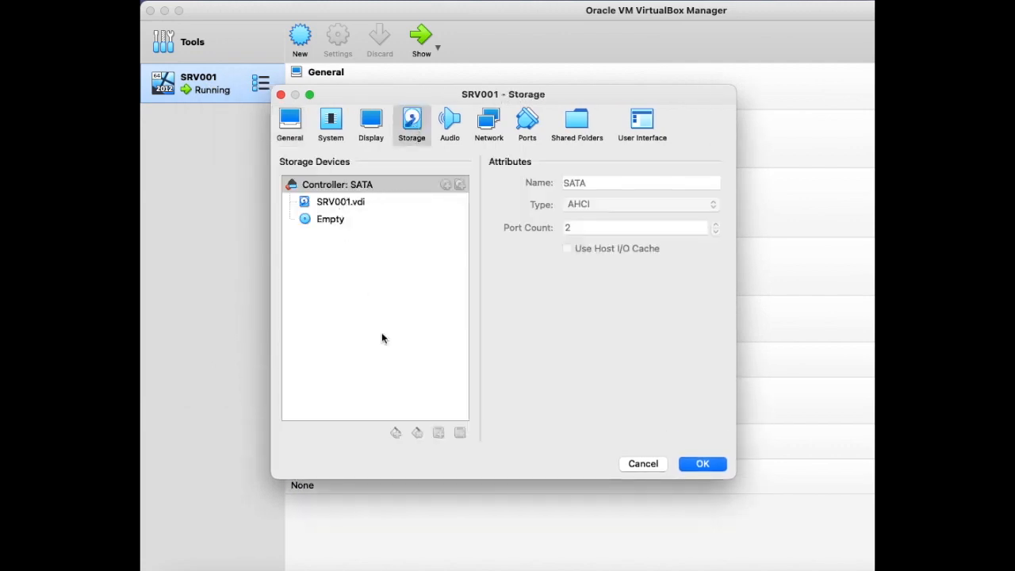
click(650, 463)
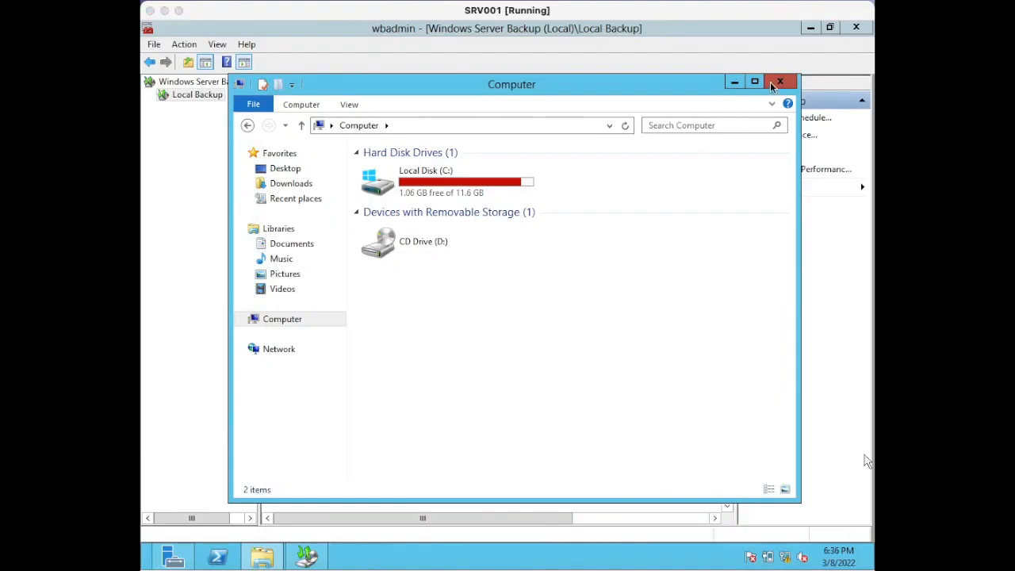
- Close File Explorer, the Windows Server Backup console and Server Manager on the SRV001 virtual machine
click(777, 82)
click(856, 30)
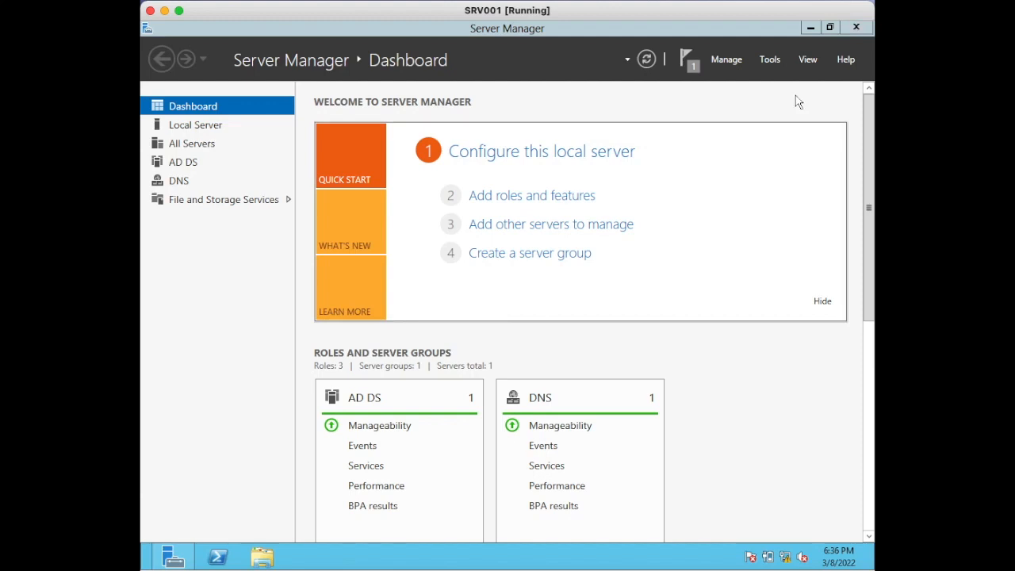
click(855, 28)
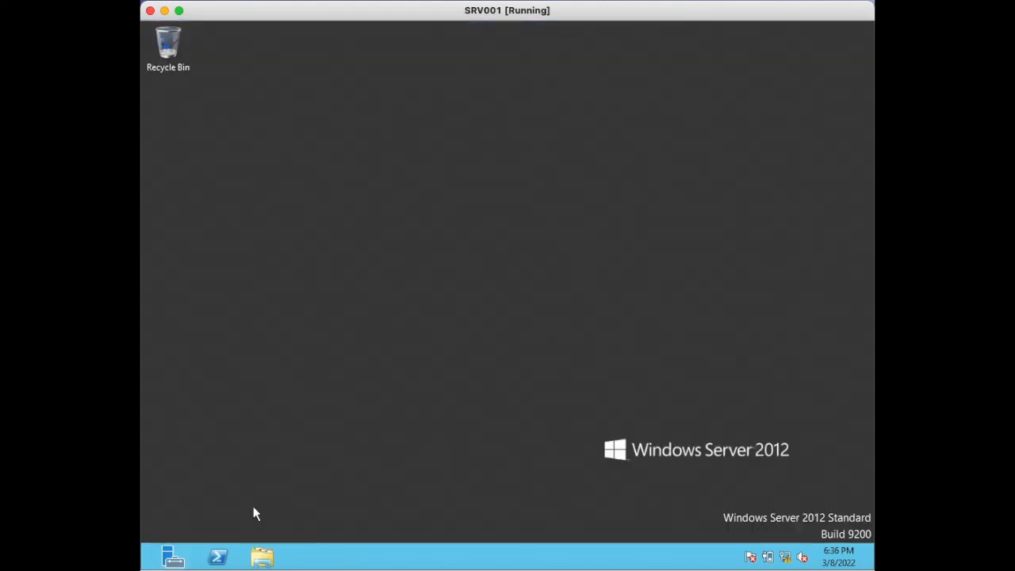
- Shut down the server from Windows PowerShell with the Stop-Computer command
click(221, 557)
click(432, 240)
text(stop)
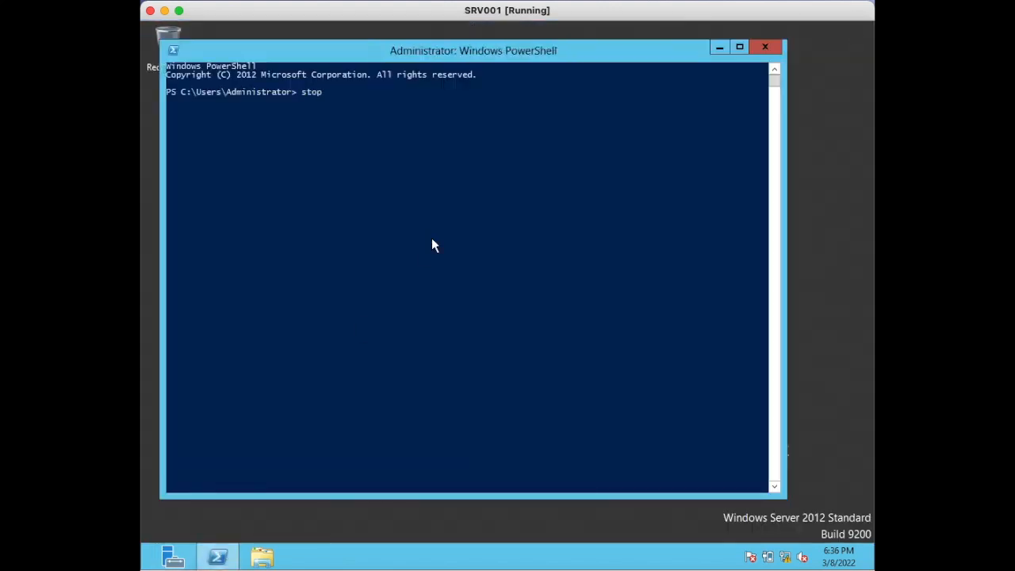
text(-comp)
key(Tab)
key(Return)
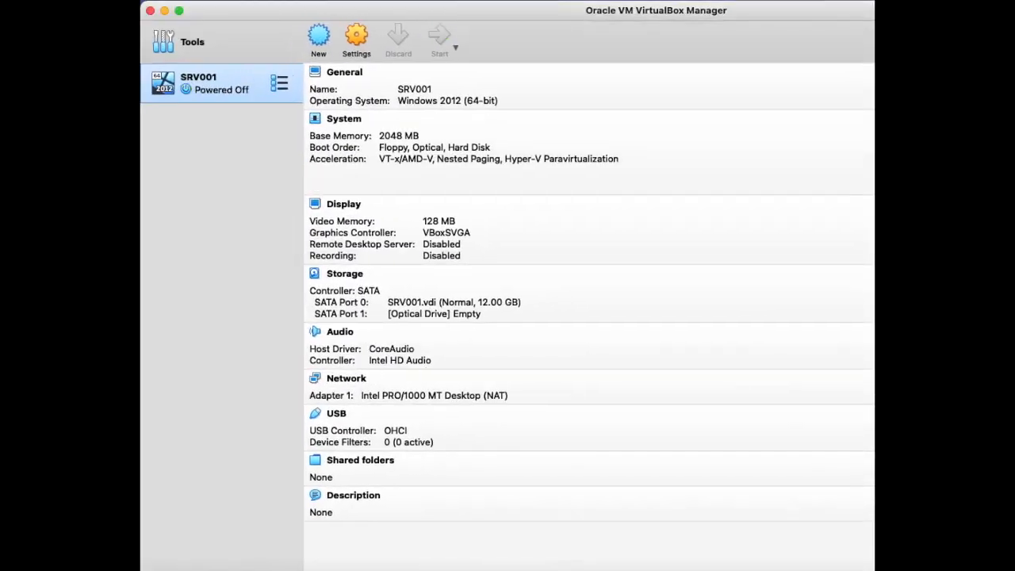
- Open SRV001's storage settings, start adding a hard disk to the SATA controller, and dismiss the browser for existing disk files
click(361, 43)
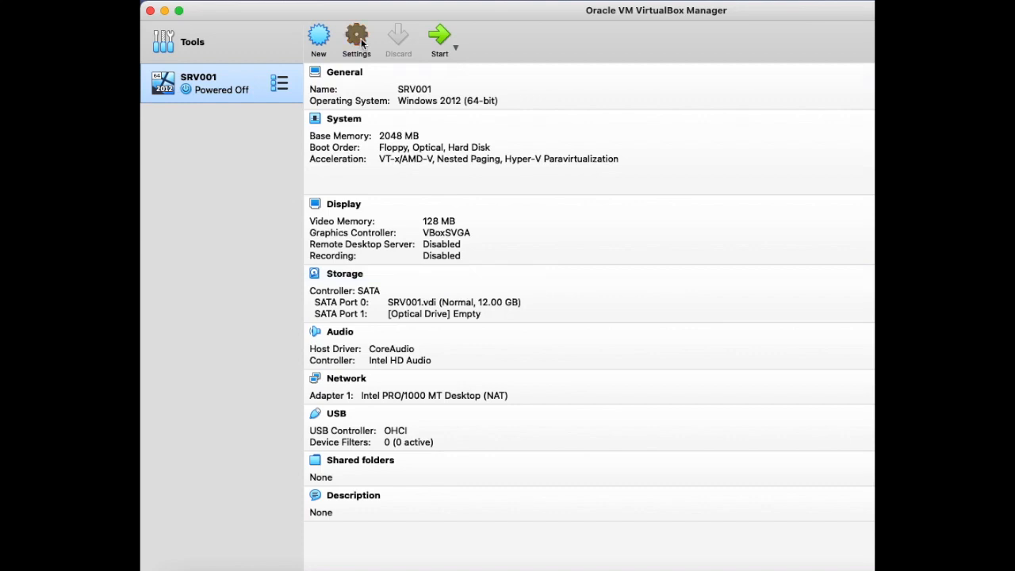
drag(623, 89, 477, 96)
click(418, 115)
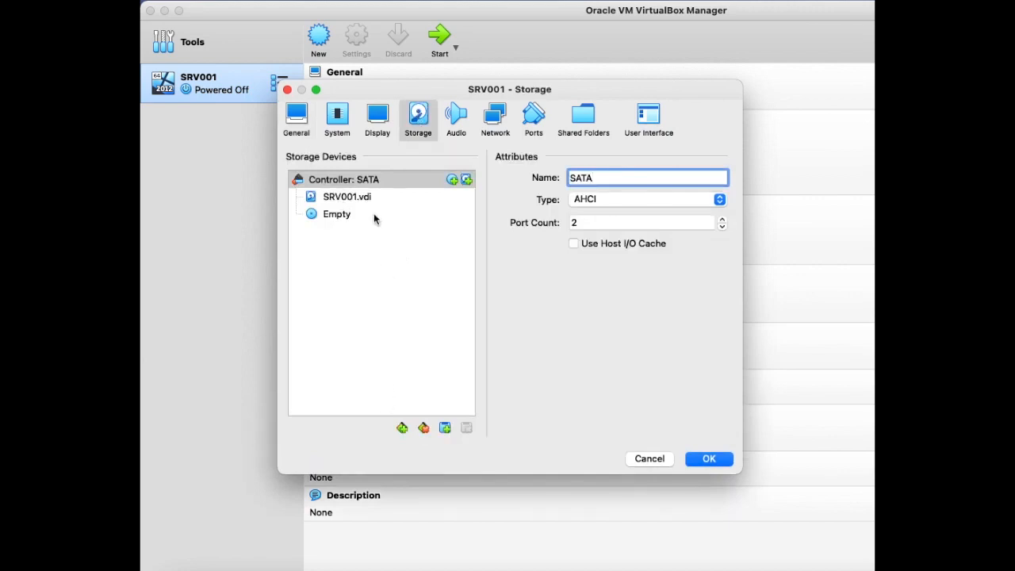
click(445, 429)
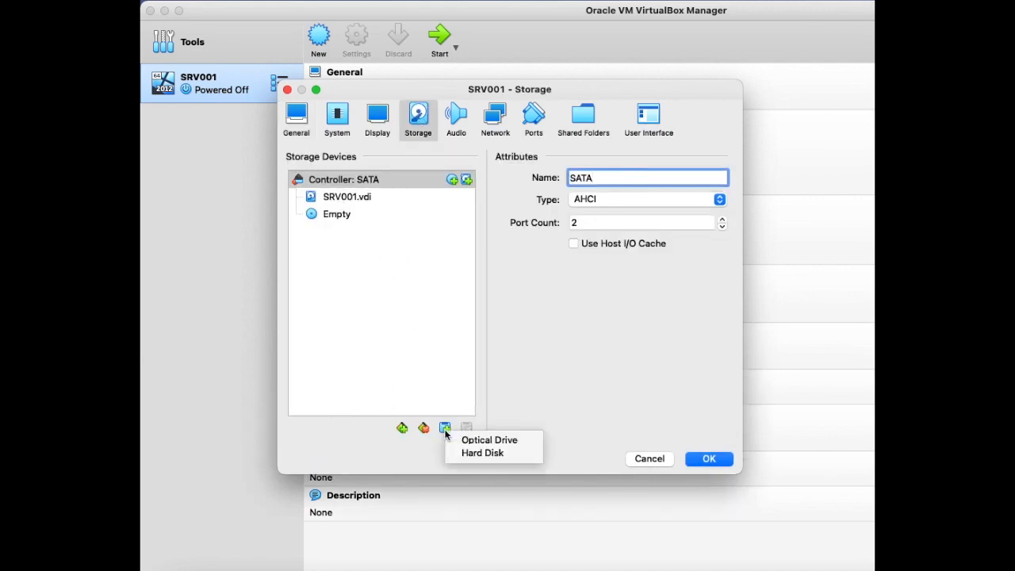
click(479, 454)
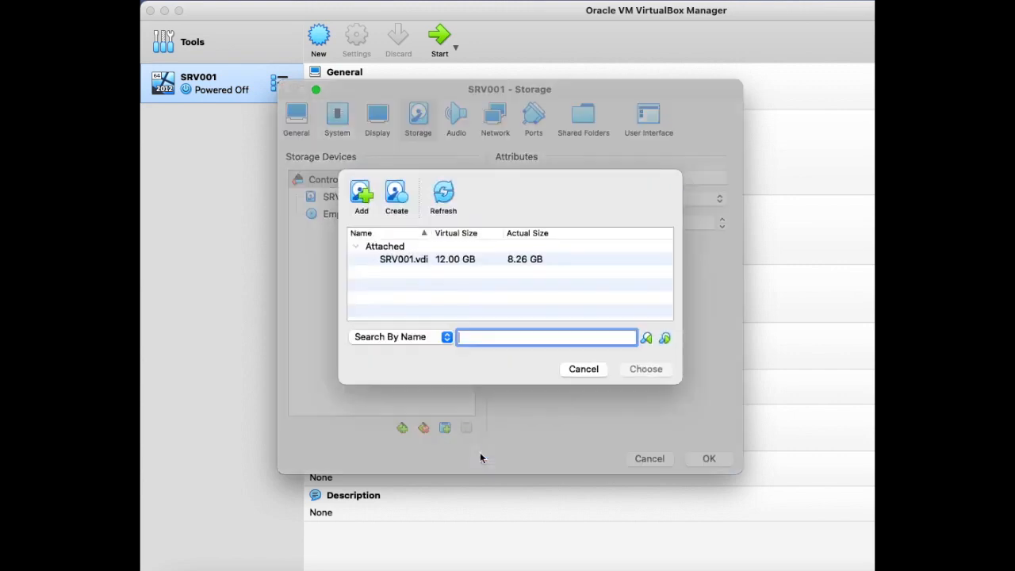
click(359, 195)
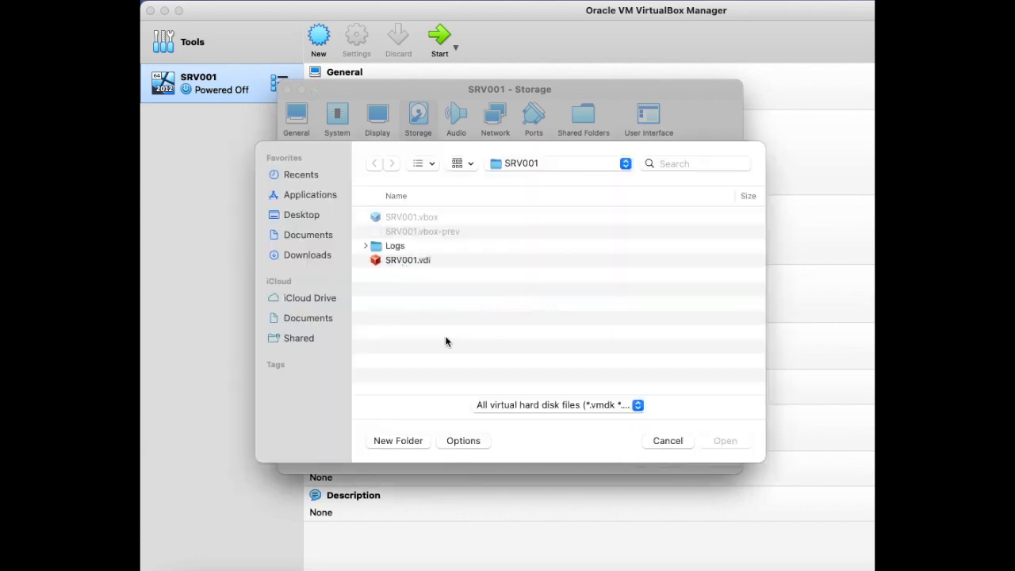
click(677, 444)
- Create a dynamically allocated VDI disk of about 15.11 GB and attach it to SRV001's SATA controller
click(395, 197)
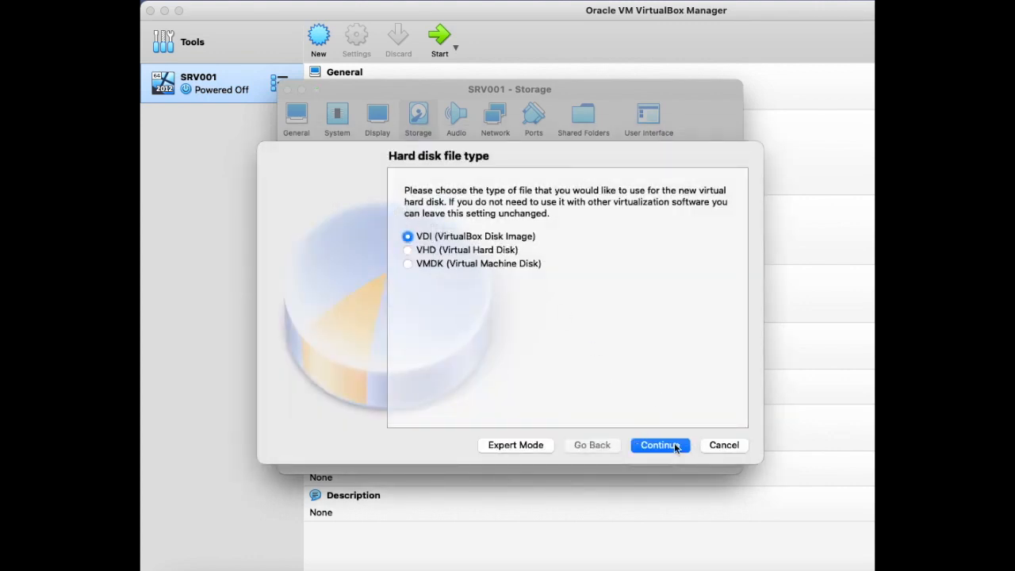
click(676, 446)
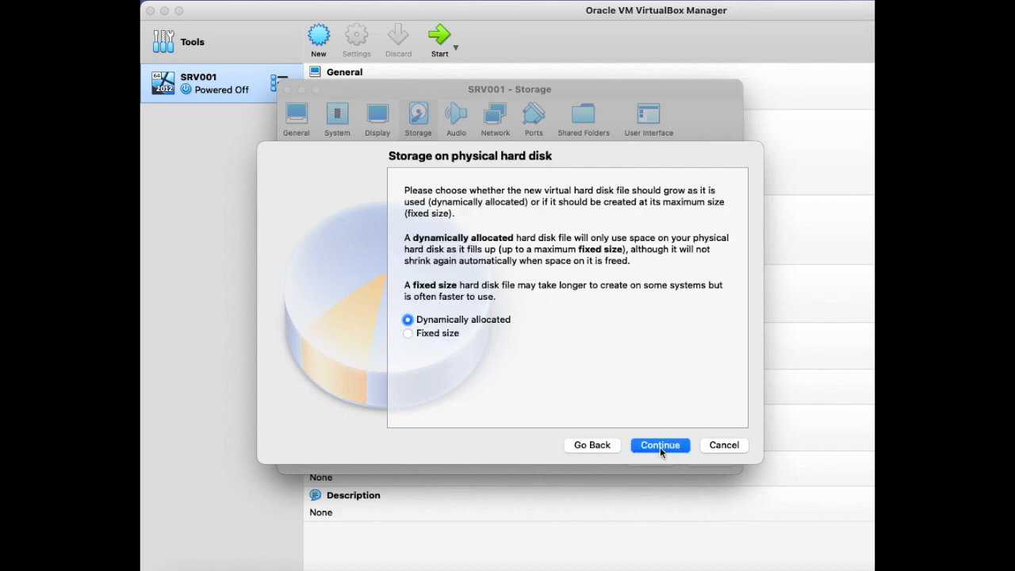
click(659, 446)
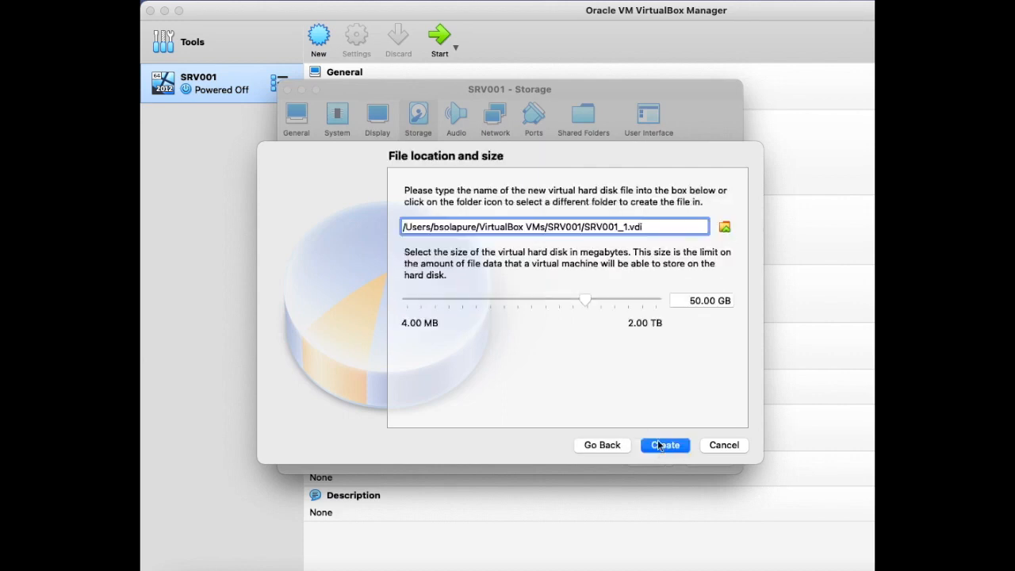
drag(586, 301, 563, 295)
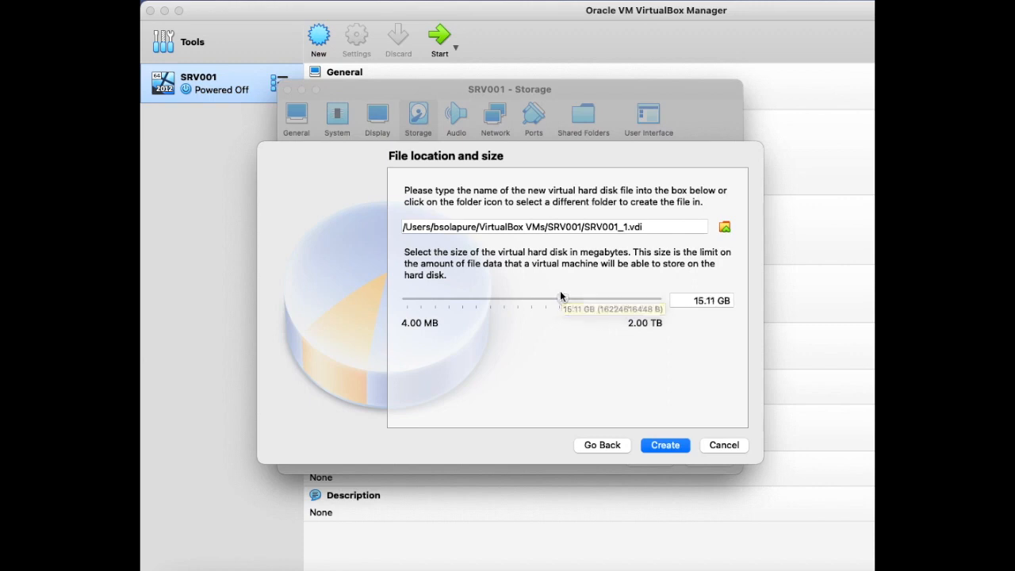
click(666, 446)
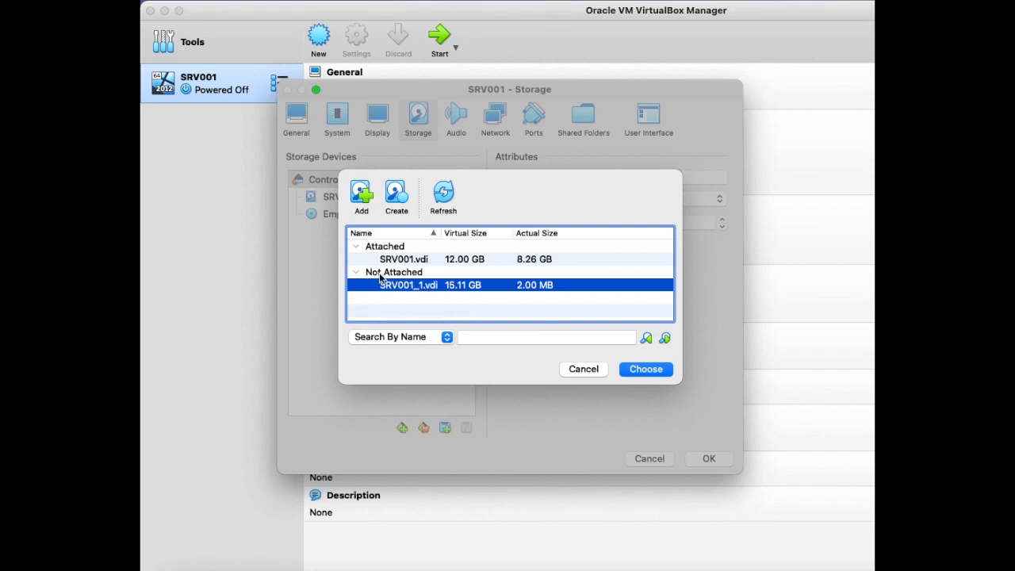
click(639, 368)
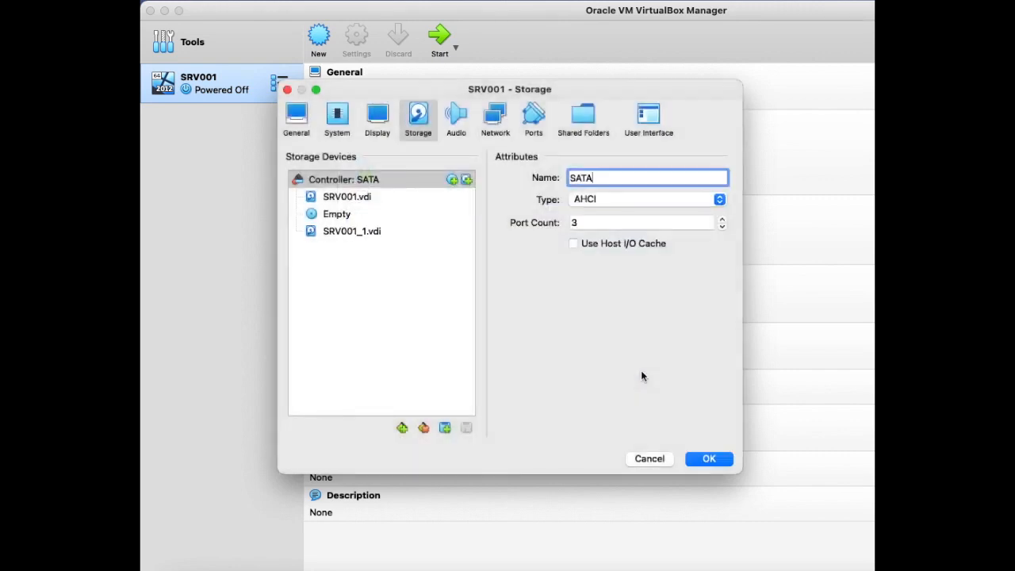
click(700, 461)
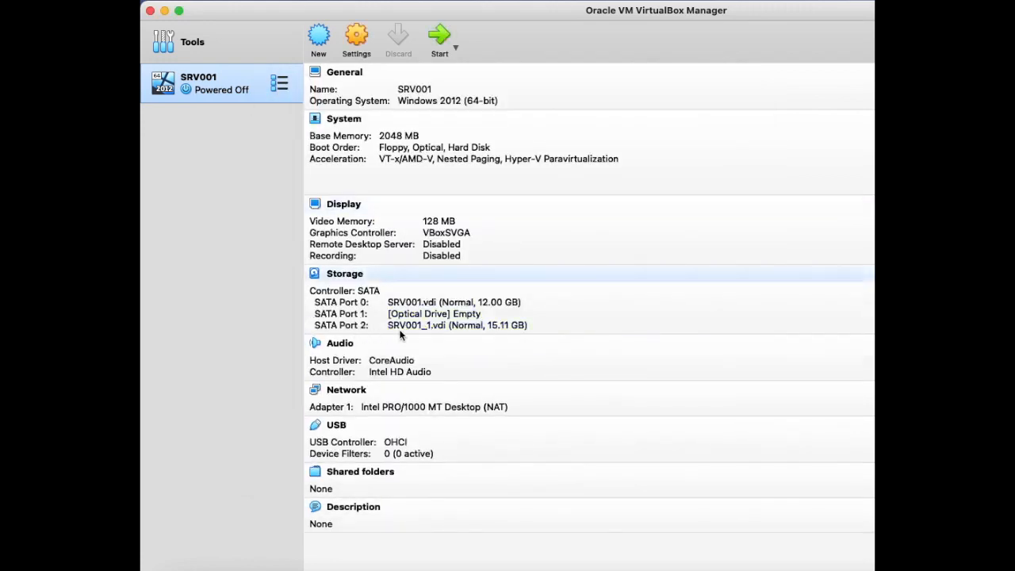
- Start the SRV001 virtual machine, dismiss the keyboard capture notice and enlarge its window
click(436, 42)
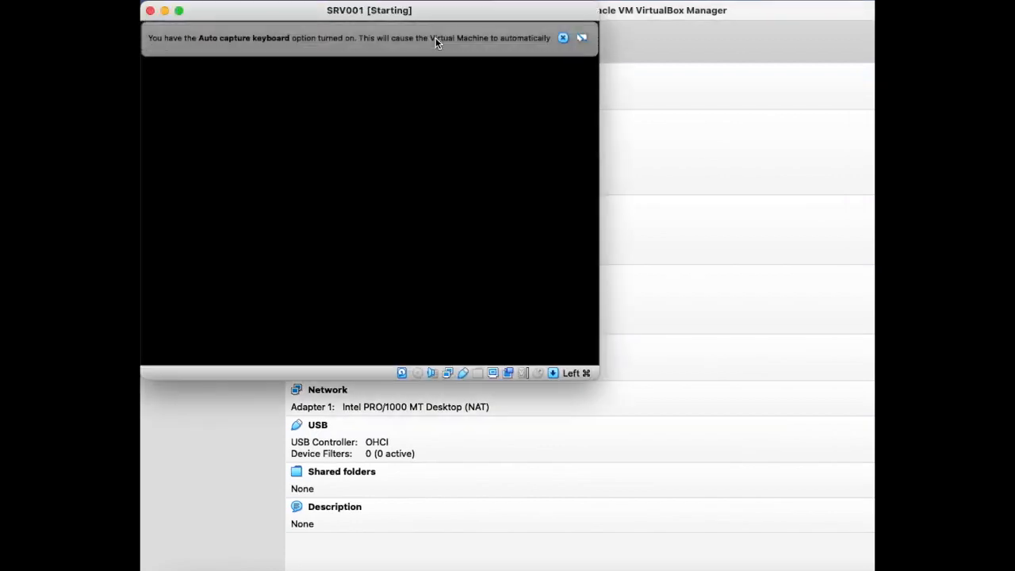
click(563, 37)
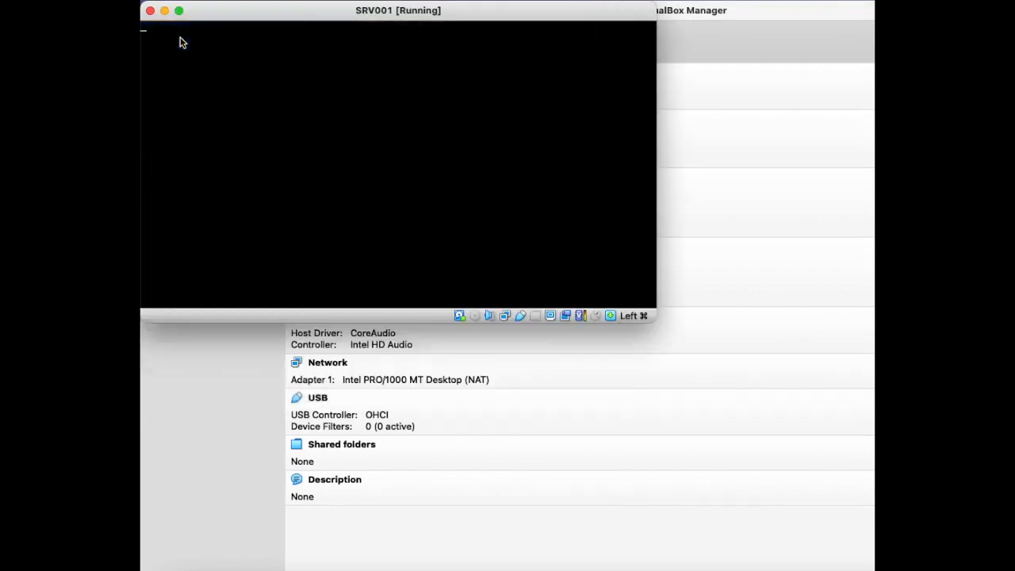
click(181, 12)
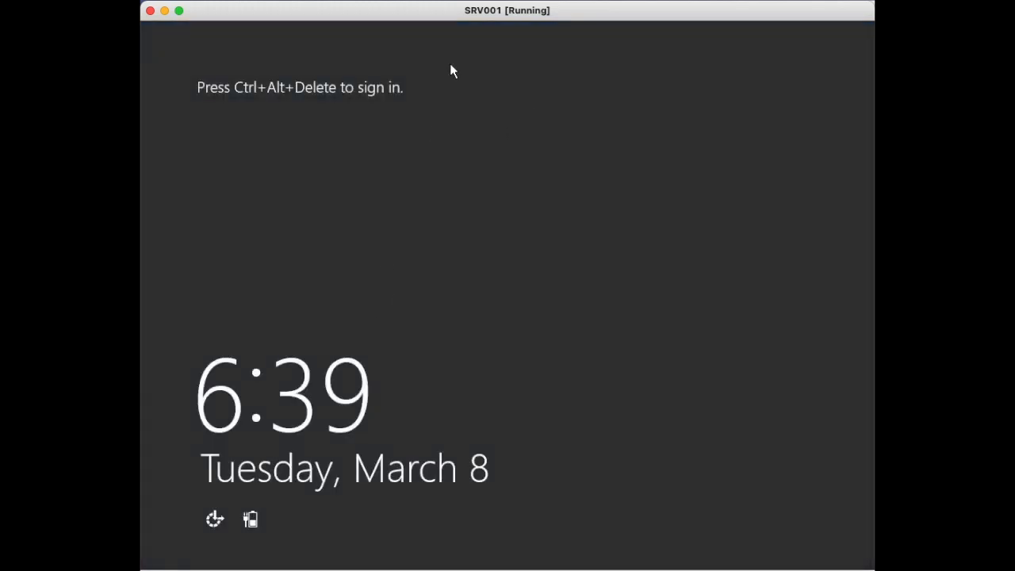
- Send Ctrl-Alt-Del to the virtual machine and sign in to the Administrator account with its password
click(357, 1)
mouse_move(376, 11)
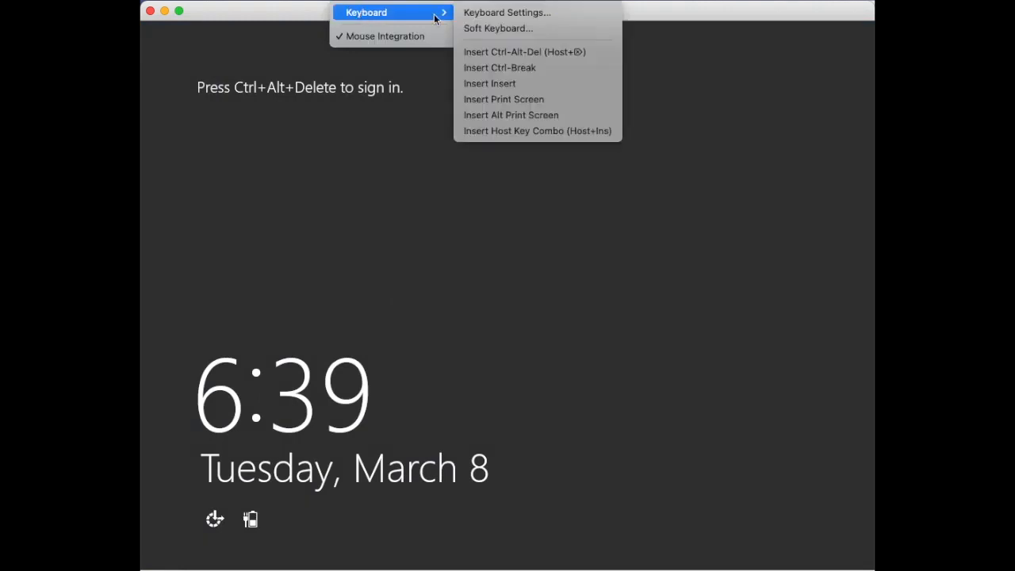
click(534, 54)
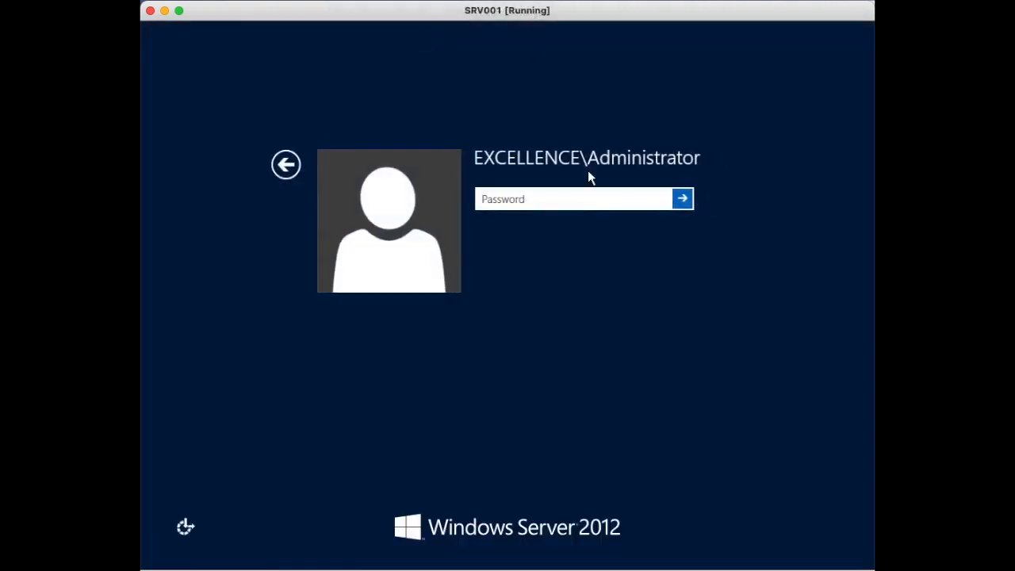
text(Pa$$w0rd)
key(Return)
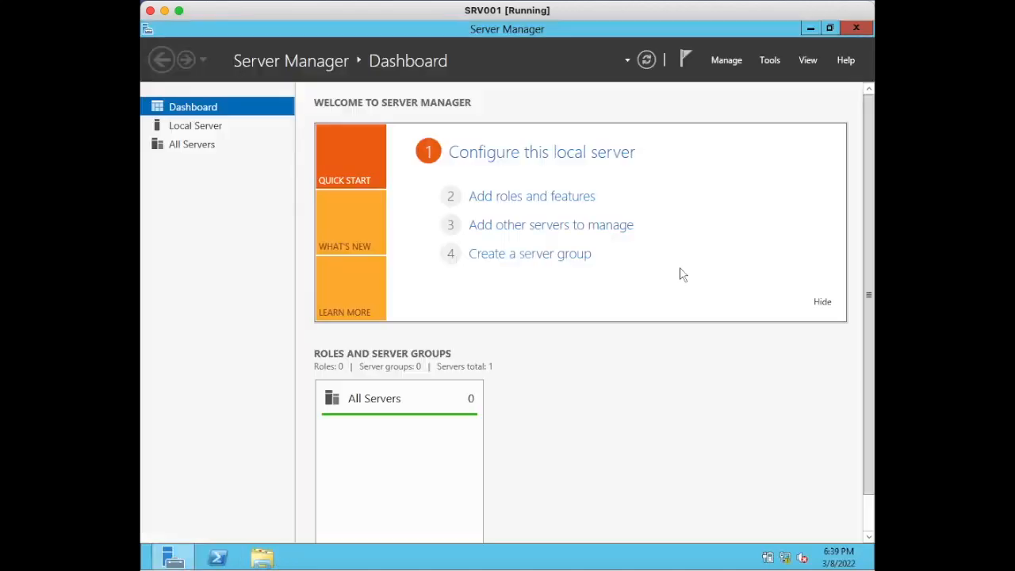
- Check the computer's drives in File Explorer for the new disk, and minimize the window
click(261, 559)
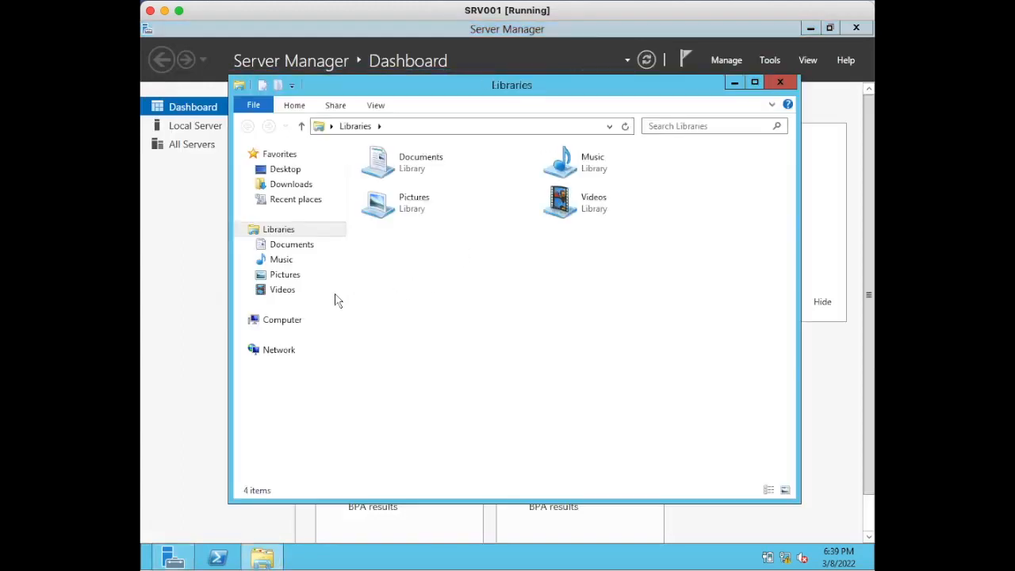
click(278, 321)
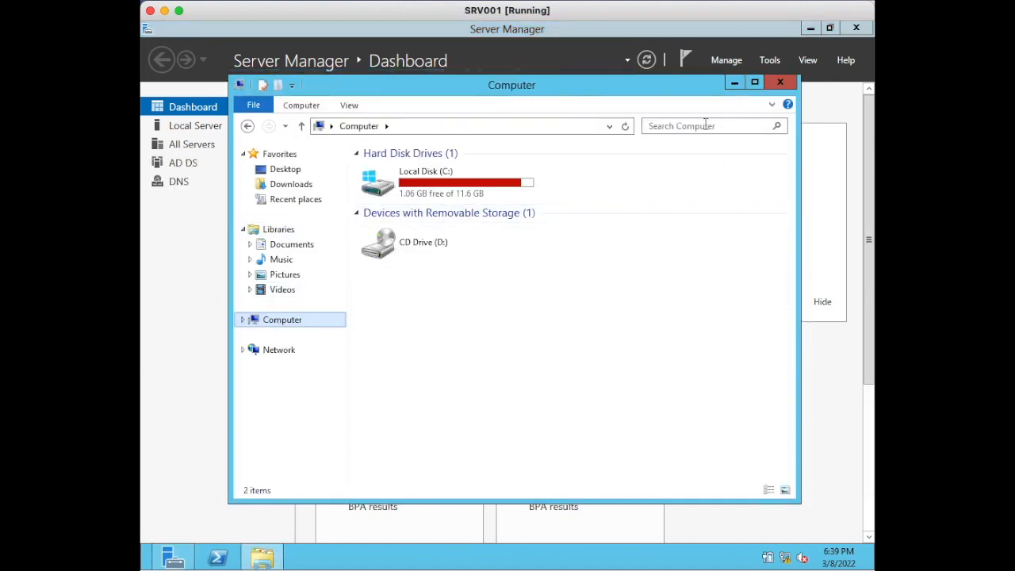
click(734, 84)
- Open Disk Management in Computer Management and initialize Disk 1 with the MBR partition style
click(761, 62)
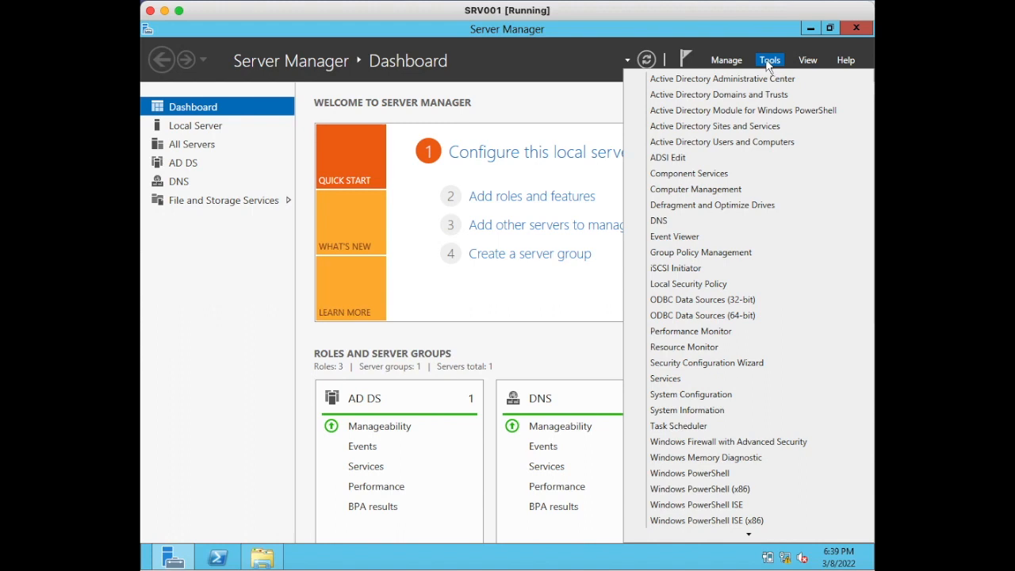
click(700, 191)
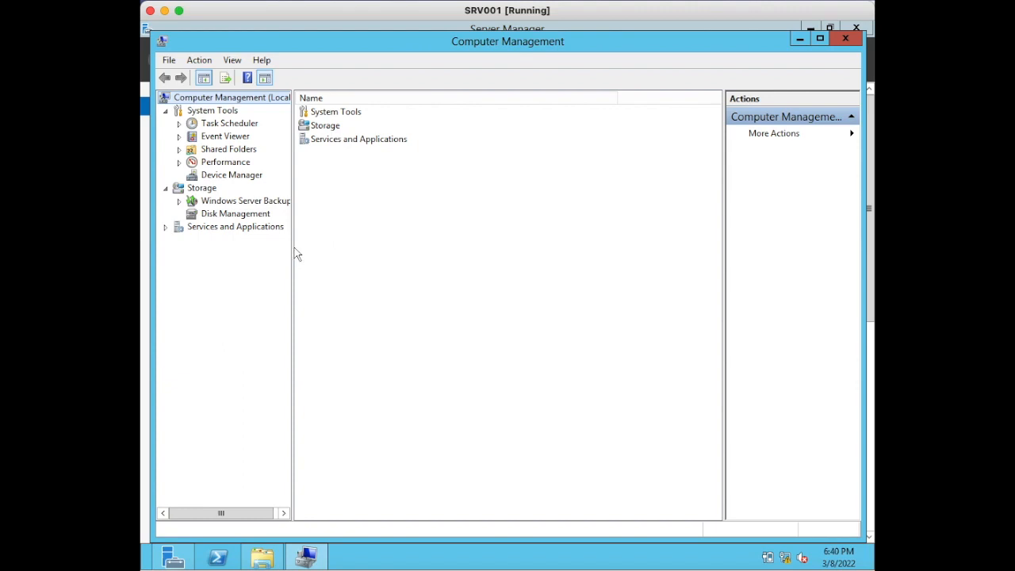
drag(292, 247, 371, 249)
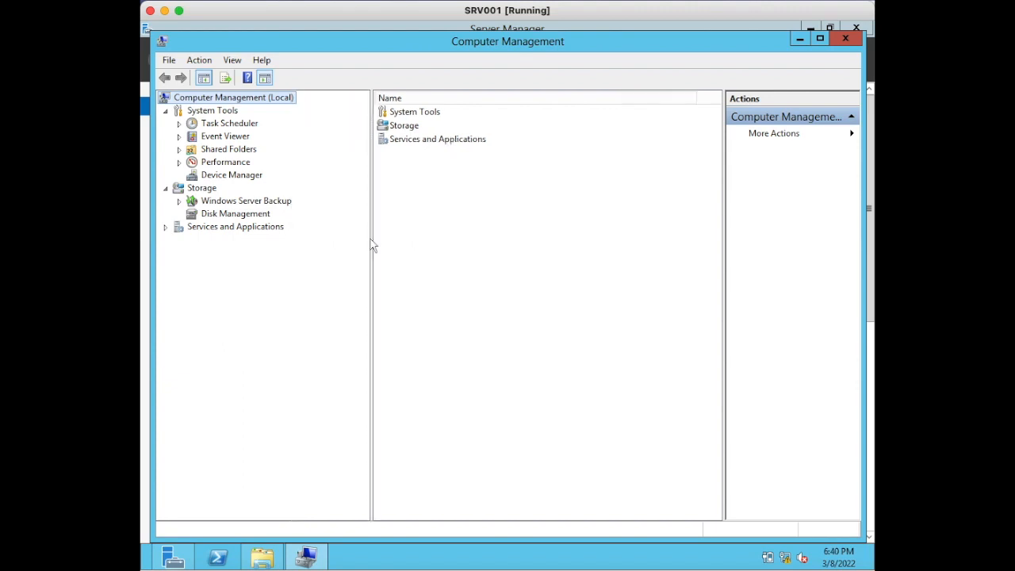
click(227, 214)
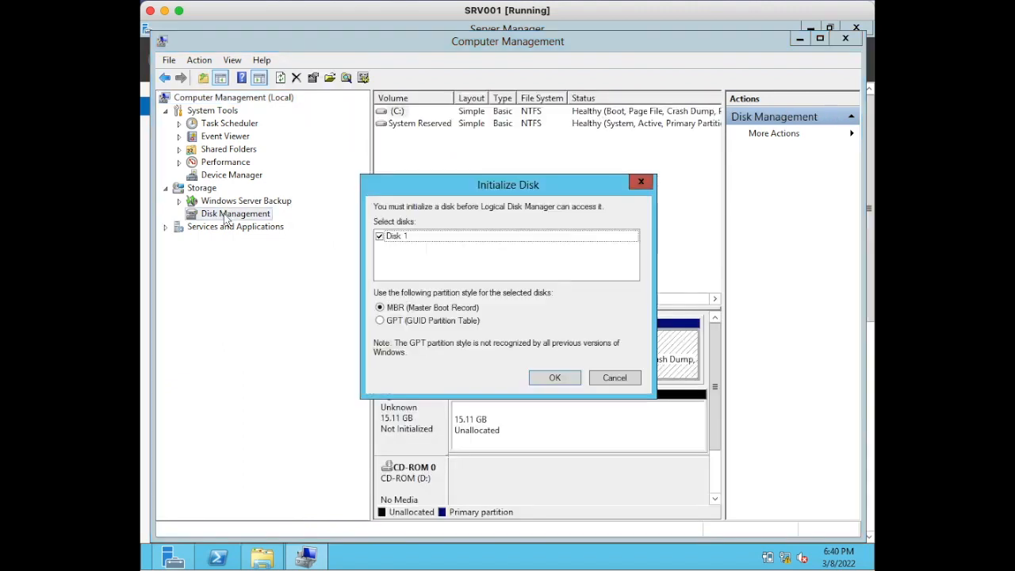
click(555, 379)
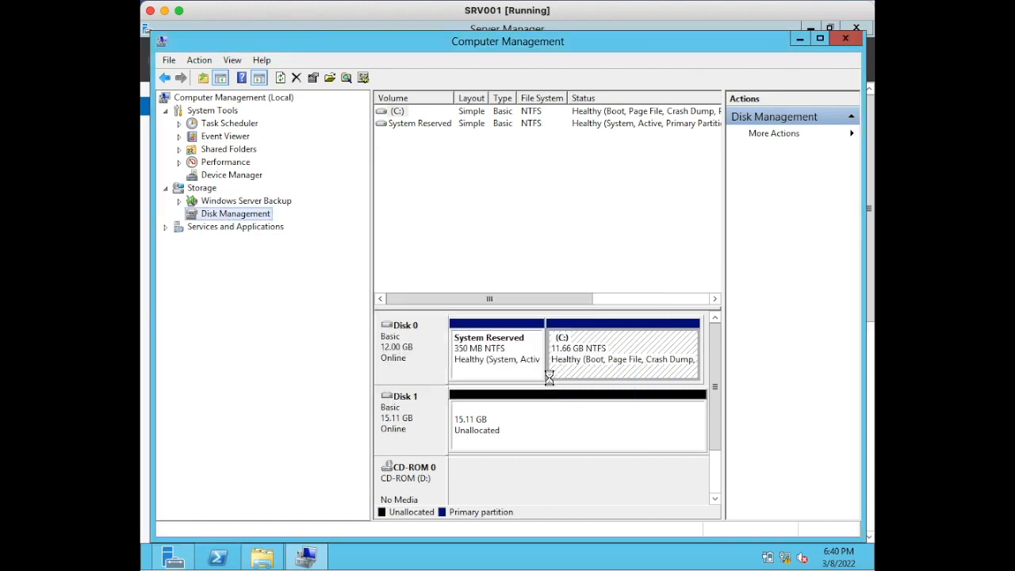
- Set up a new simple volume on Disk 1's unallocated space with a size of 15470 MB and drive letter E
click(493, 439)
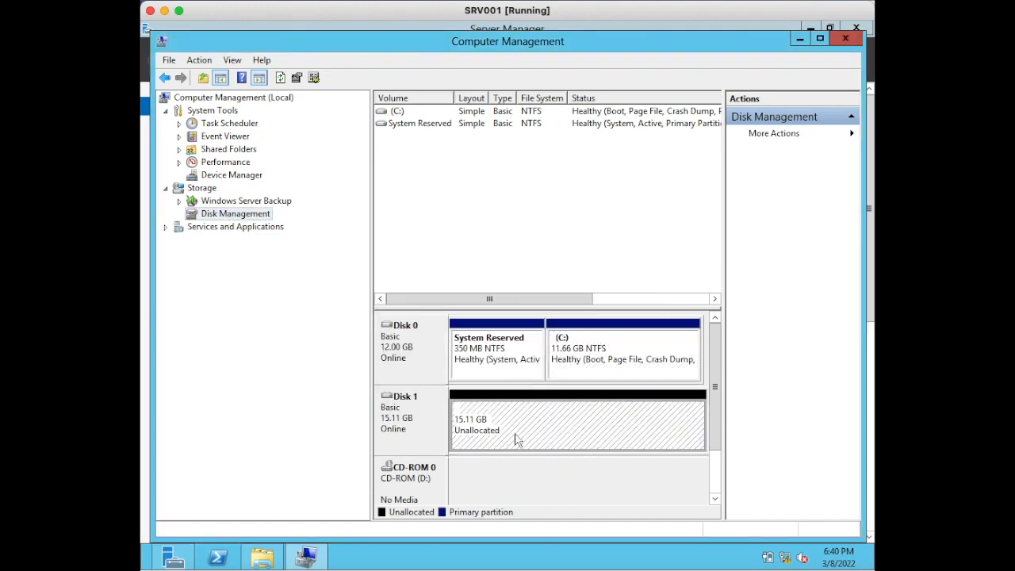
right_click(522, 438)
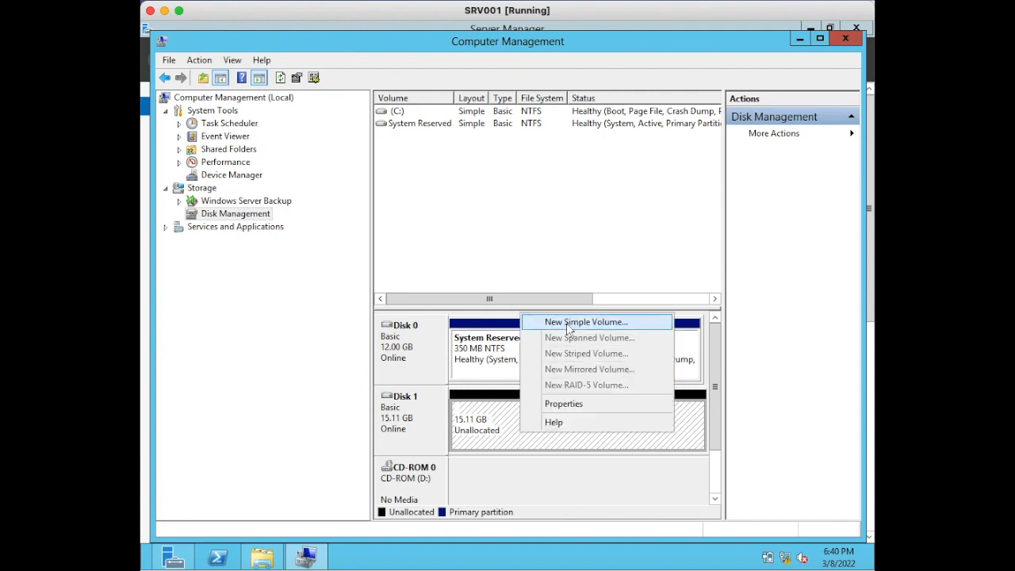
right_click(491, 422)
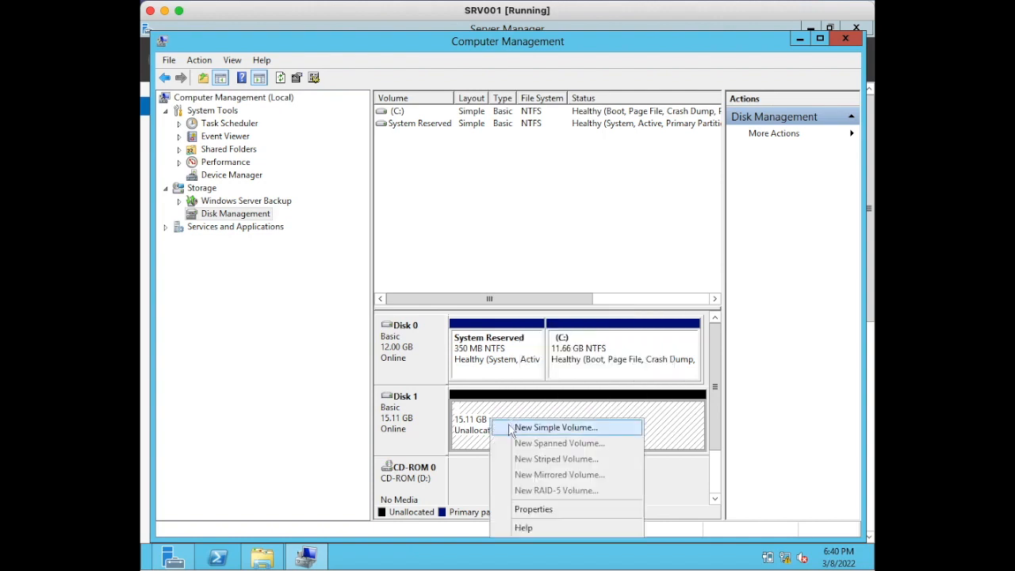
click(513, 428)
click(661, 371)
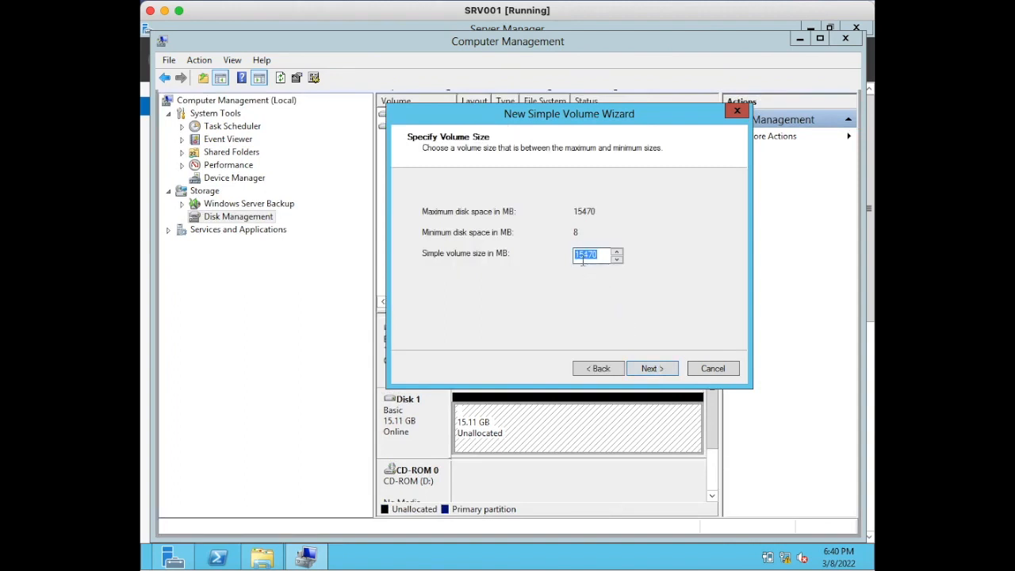
click(670, 369)
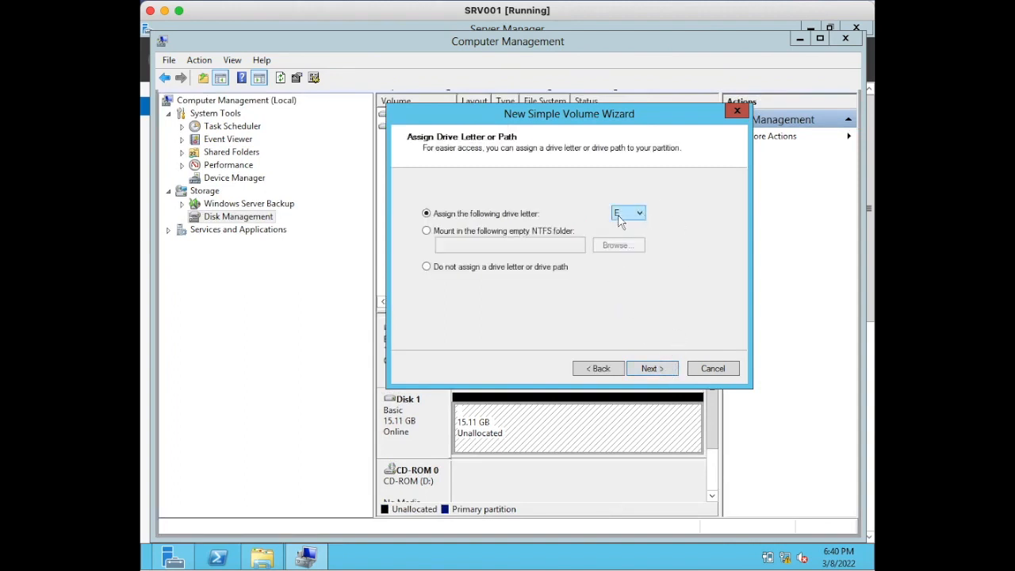
click(656, 373)
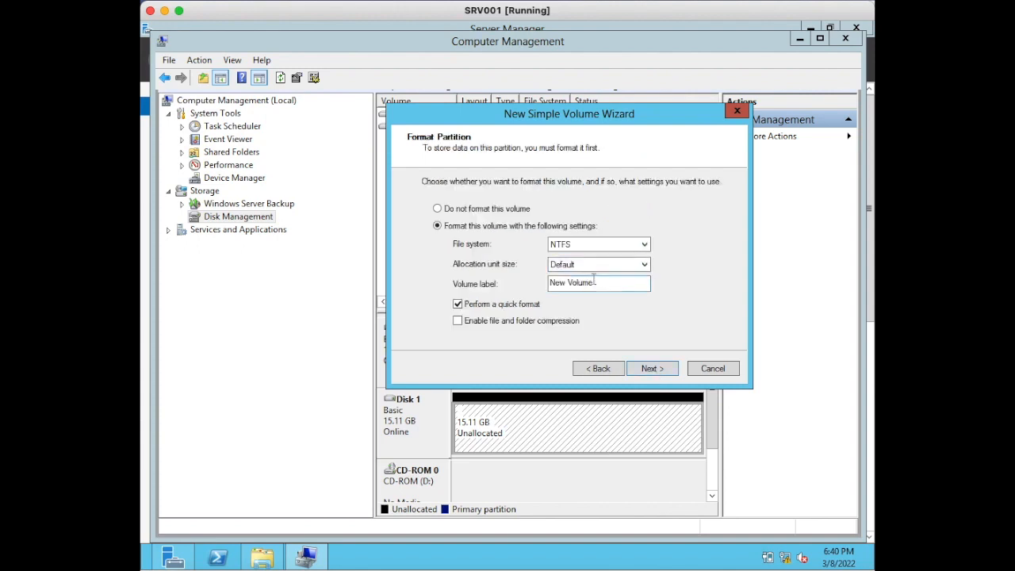
- Label the new volume BACKUP, finish it with an NTFS quick format, and clear Computer Management and Server Manager from the desktop
drag(594, 282, 512, 285)
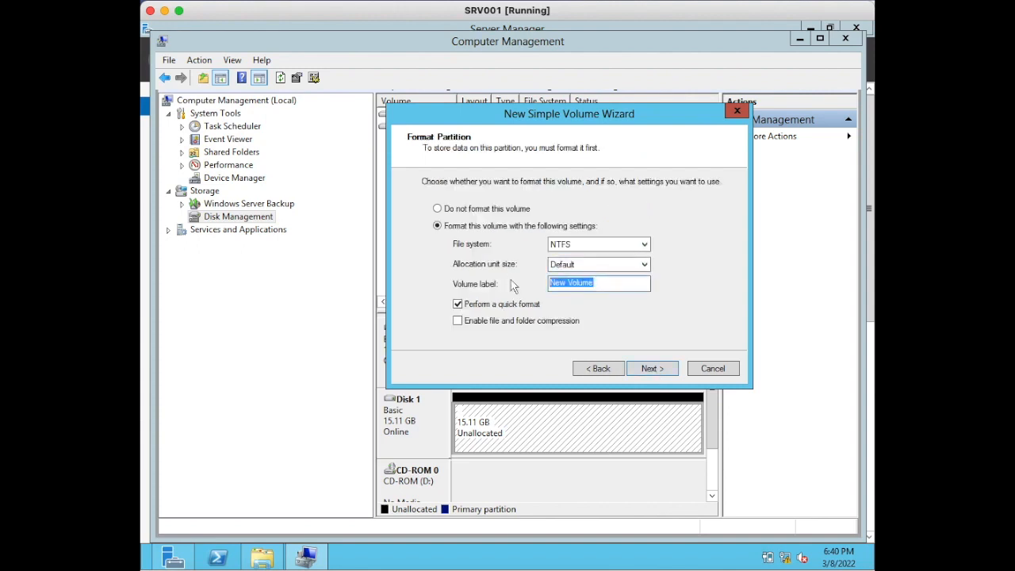
text(BACKUP)
click(652, 371)
click(652, 371)
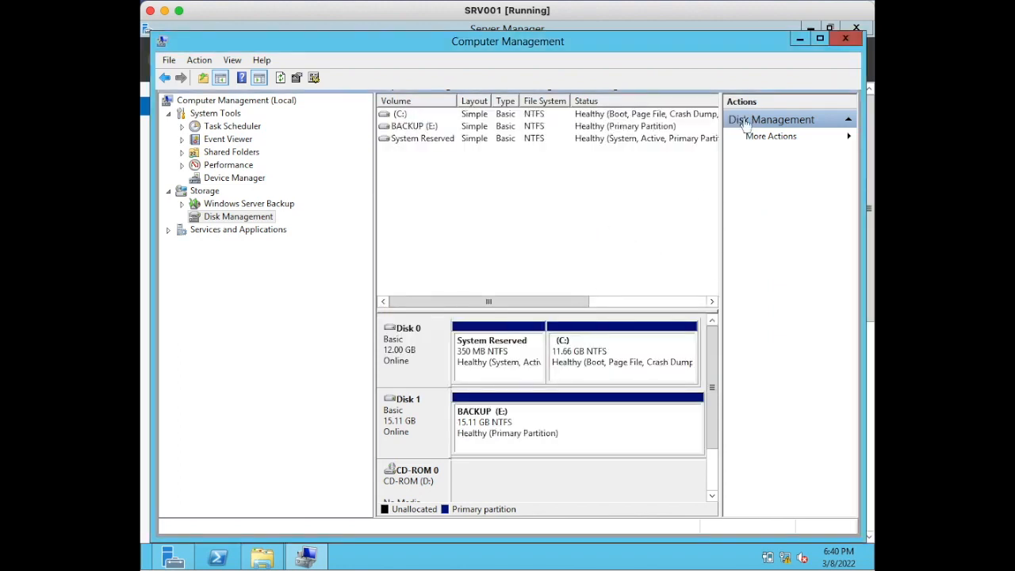
click(845, 39)
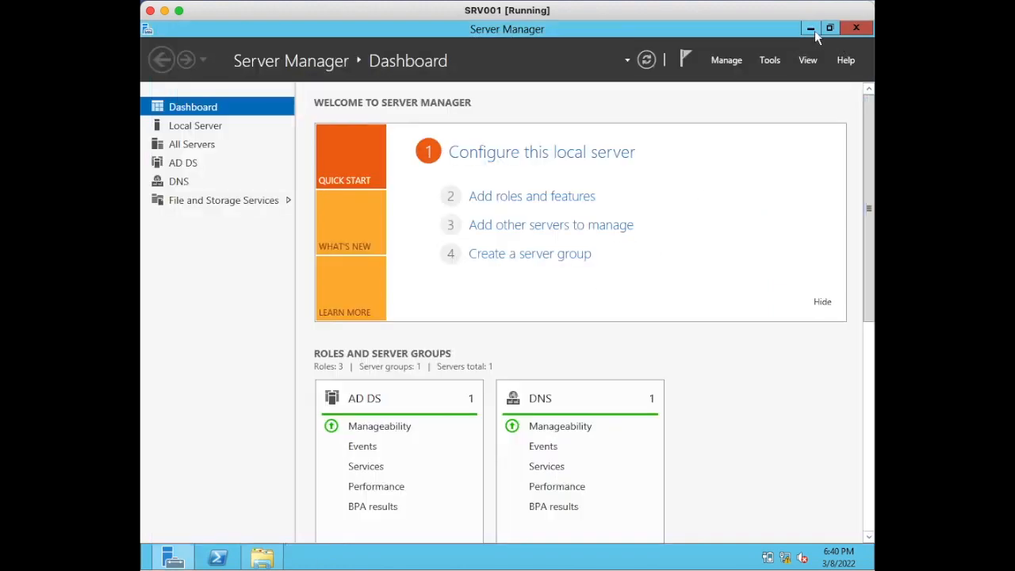
click(812, 29)
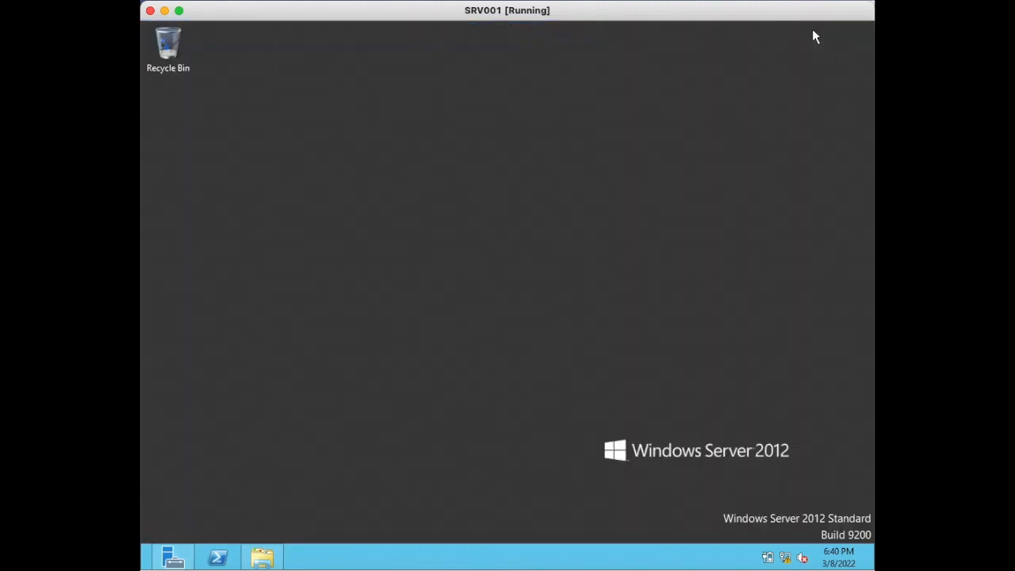
- Open the new BACKUP (E:) drive in File Explorer to inspect it, and return to the computer's drive overview
click(263, 557)
double_click(639, 175)
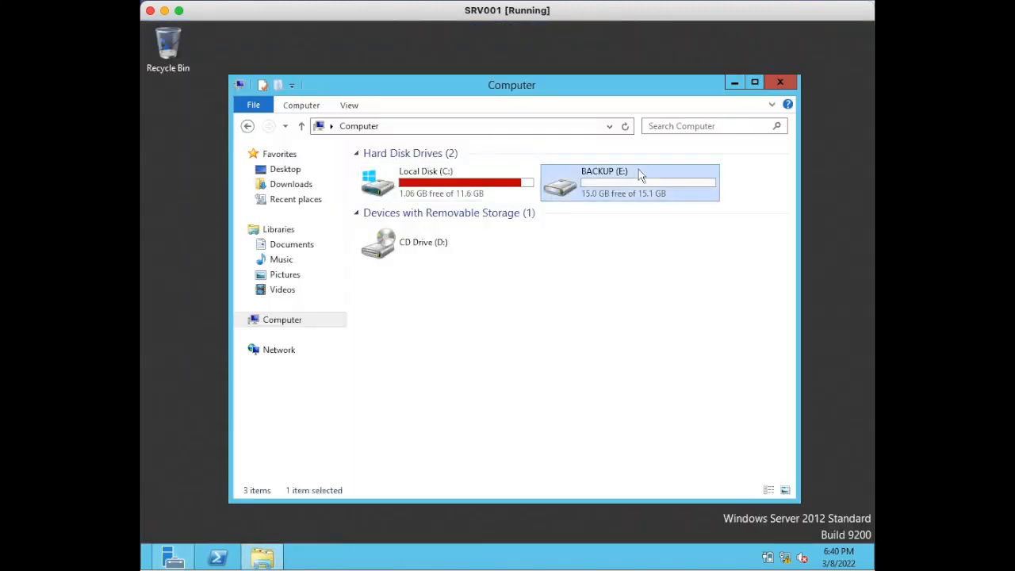
click(247, 125)
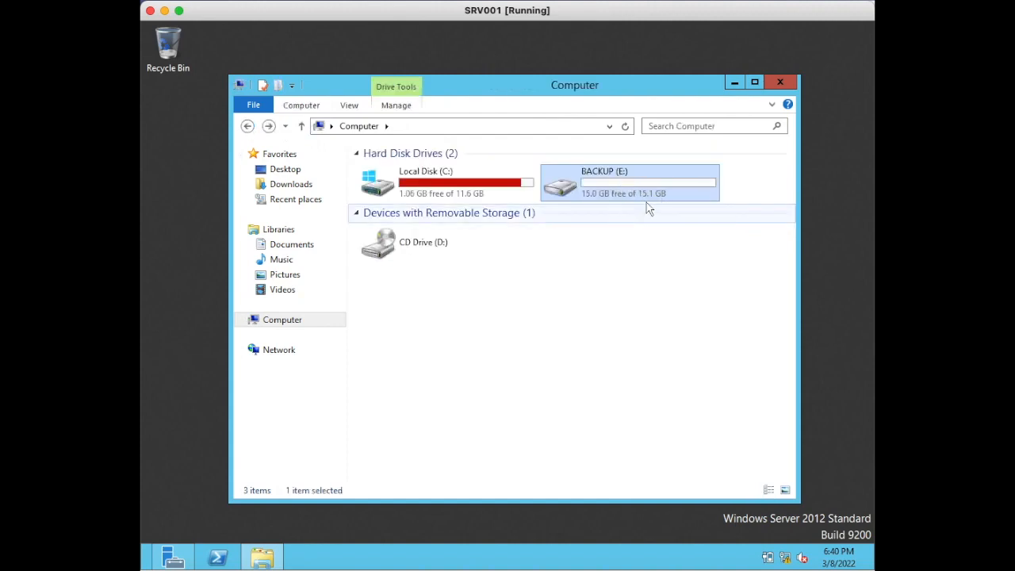
click(702, 354)
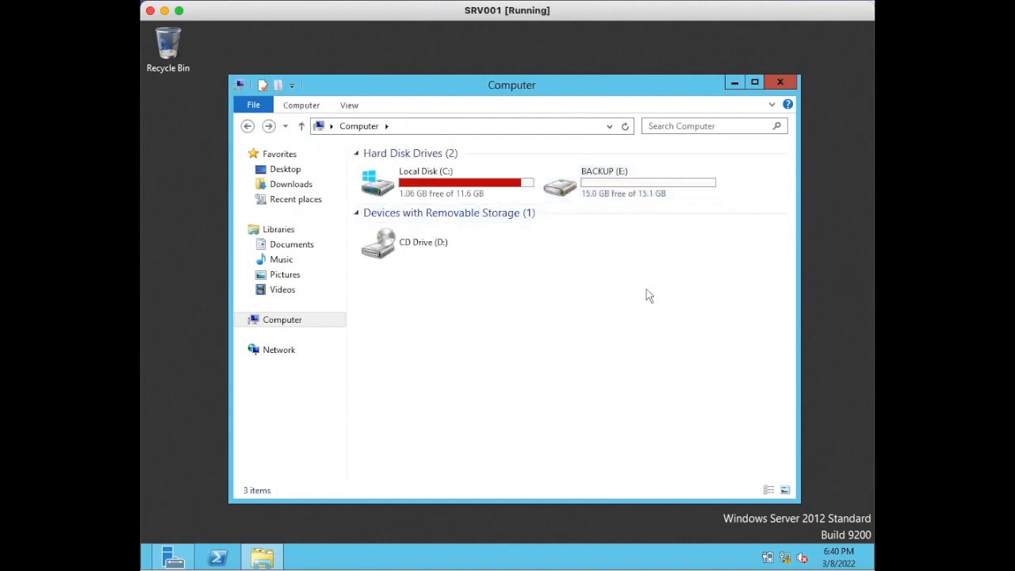
- Open Windows Server Backup from Server Manager's administrative tools
click(173, 557)
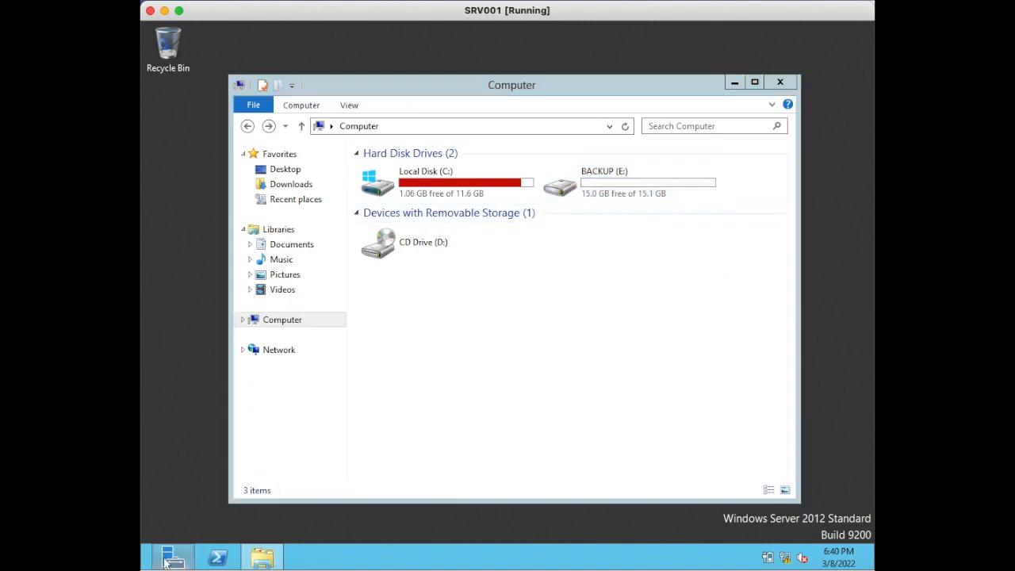
click(802, 64)
click(769, 60)
click(769, 60)
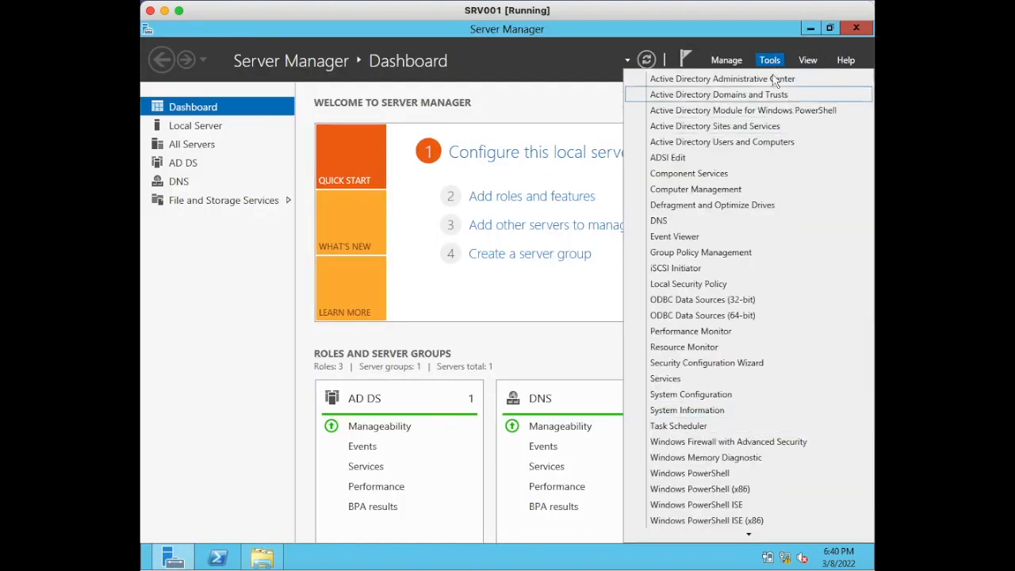
scroll(698, 482, down, 1)
click(695, 545)
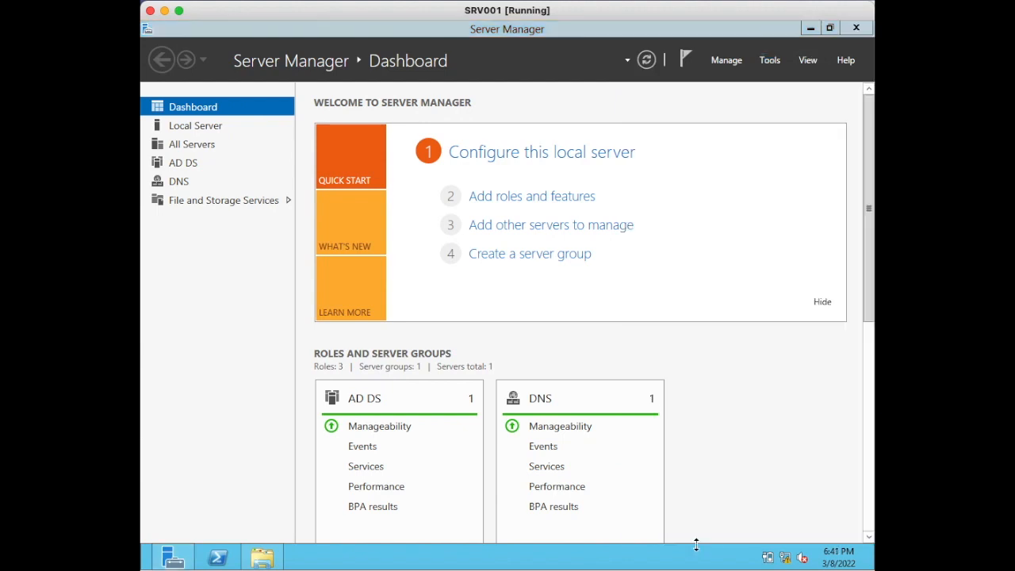
click(767, 45)
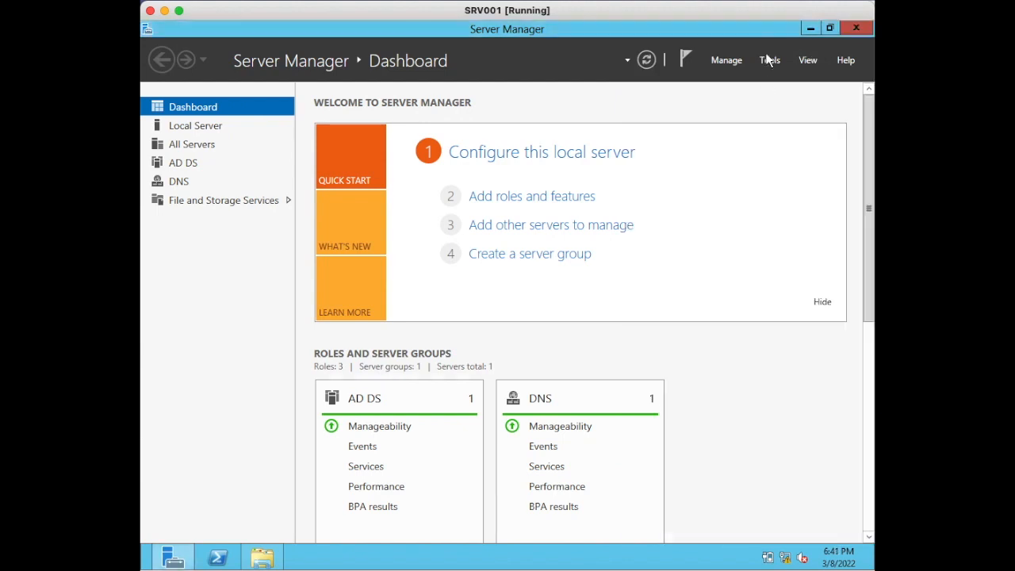
click(769, 60)
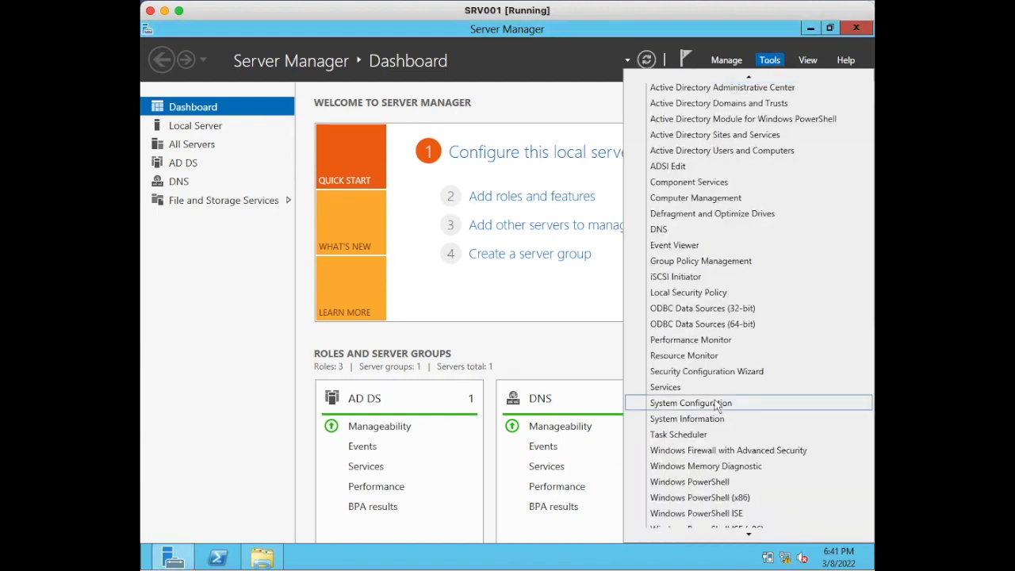
scroll(679, 533, down, 1)
click(699, 536)
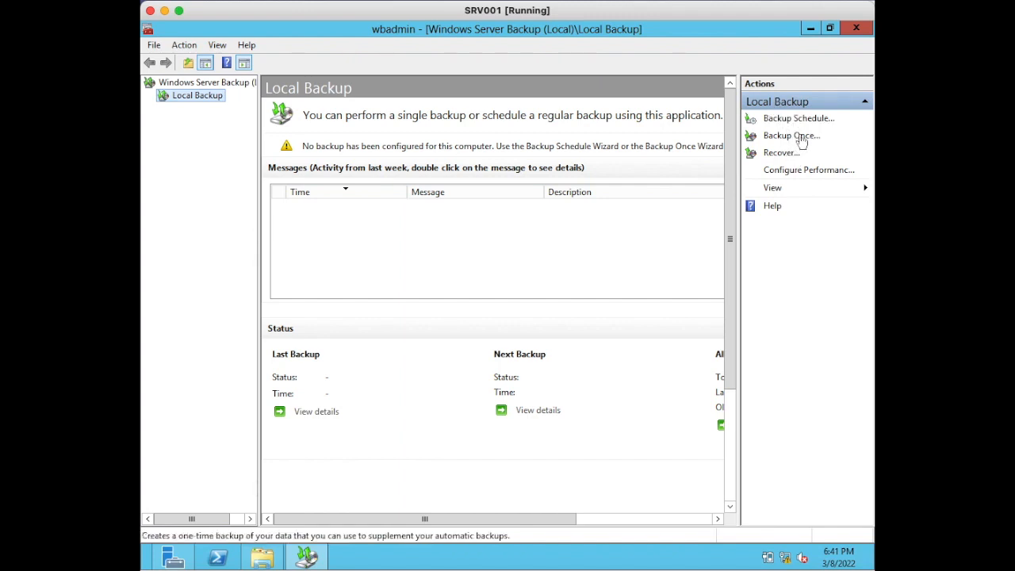
- Start a one-time backup using different options and choose the Custom backup configuration
click(802, 140)
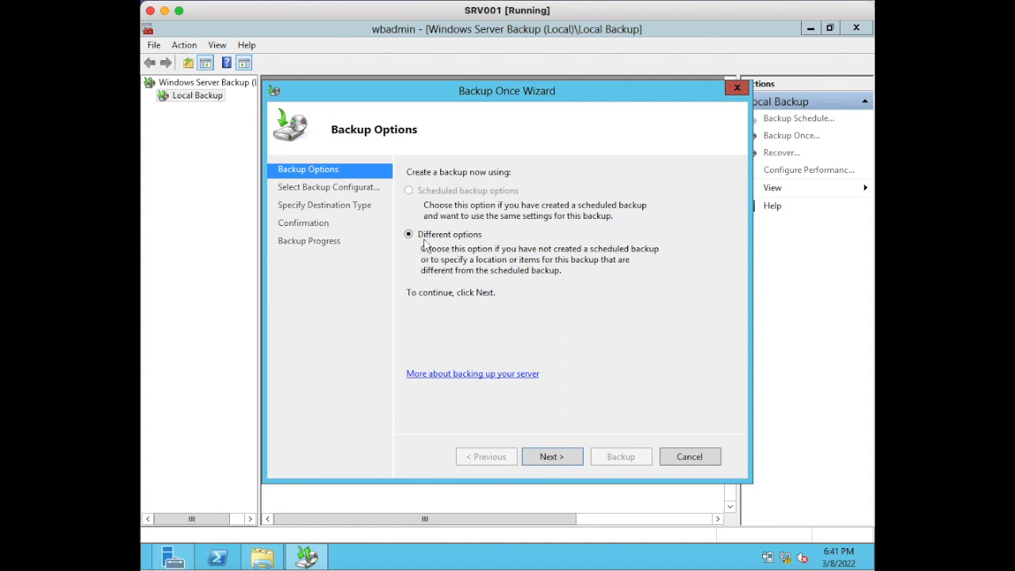
click(558, 455)
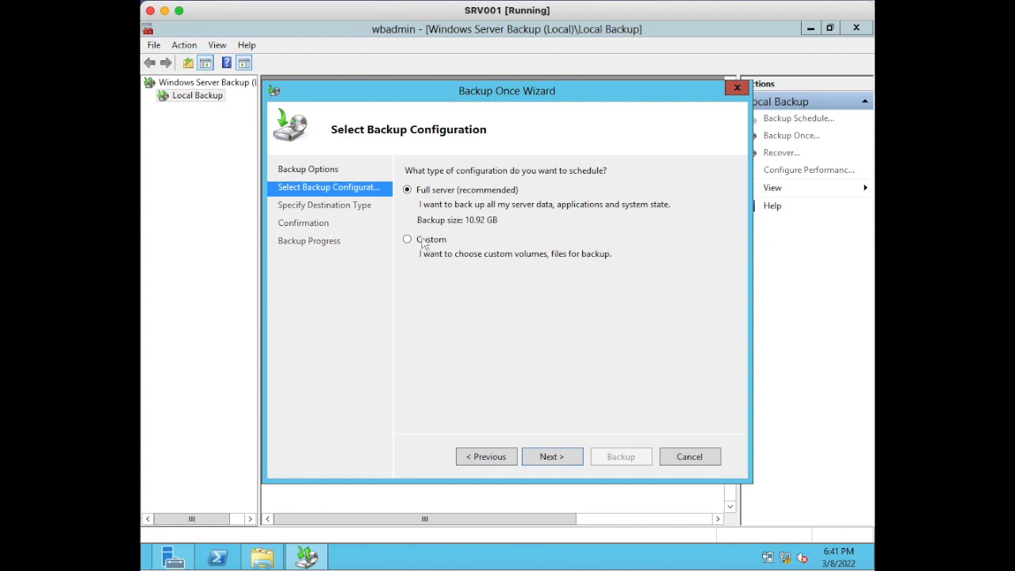
click(407, 241)
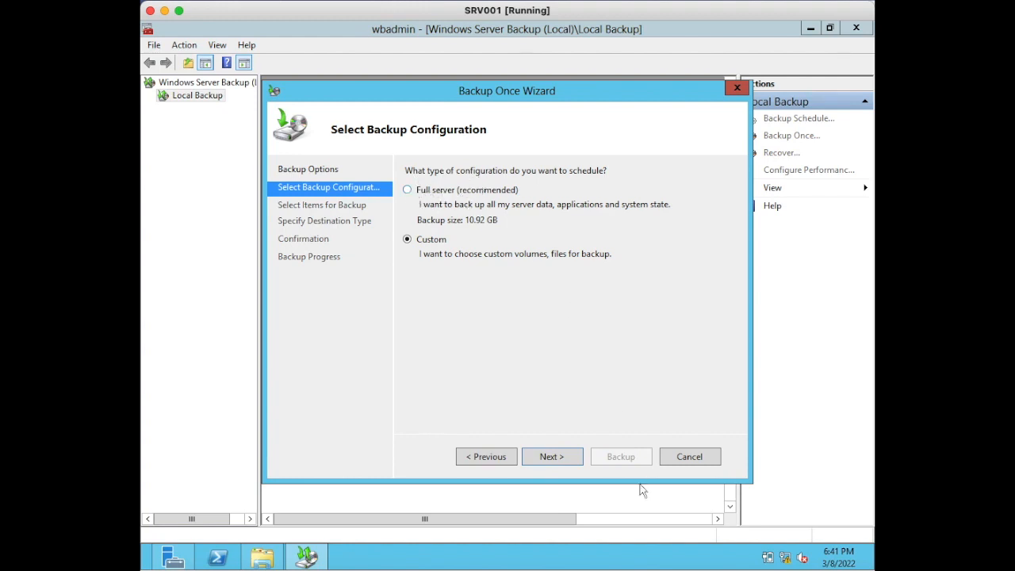
click(547, 460)
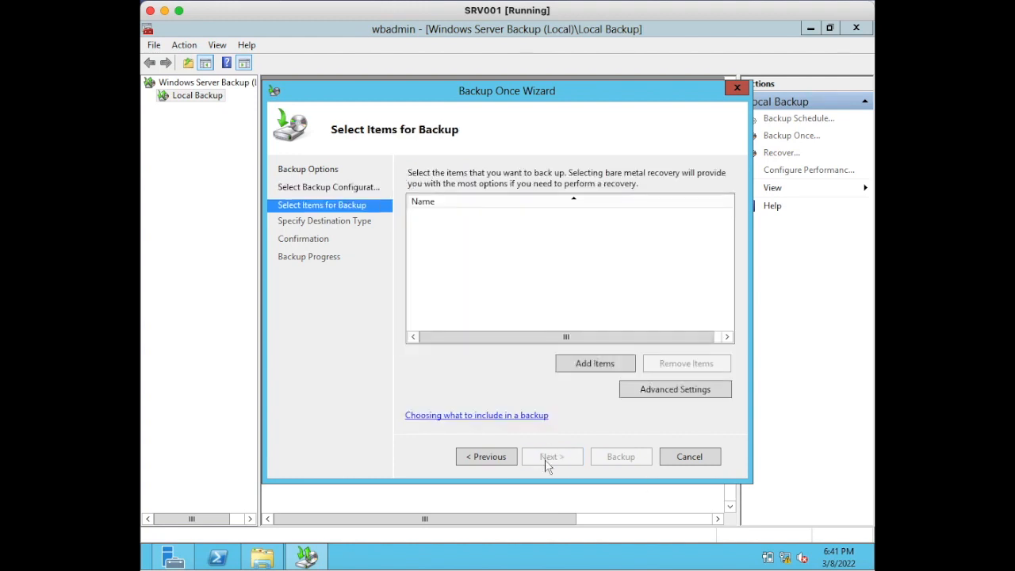
- Add System state as the only item for the one-time backup and accept the item selection
click(600, 364)
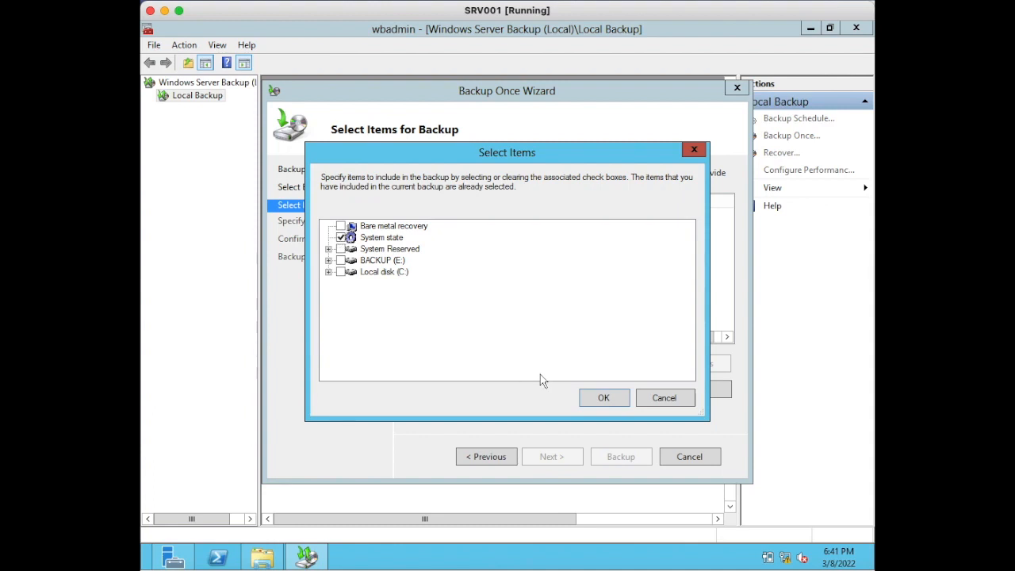
click(601, 398)
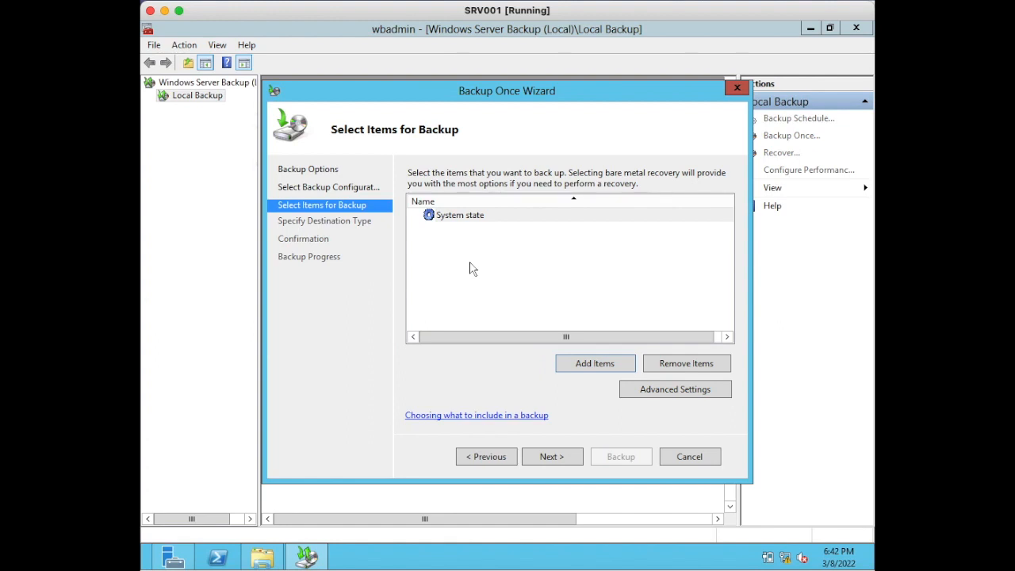
click(468, 218)
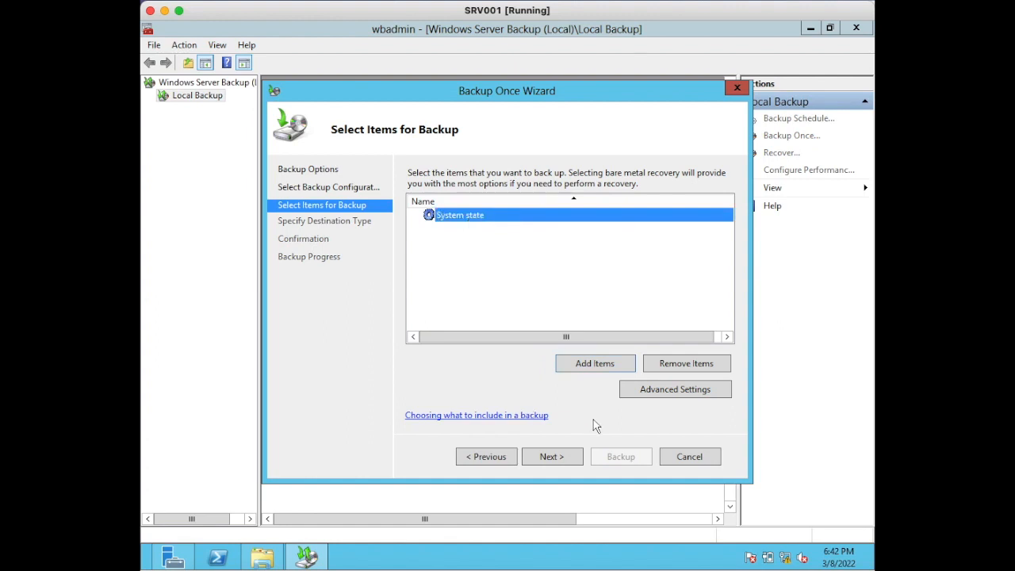
click(566, 457)
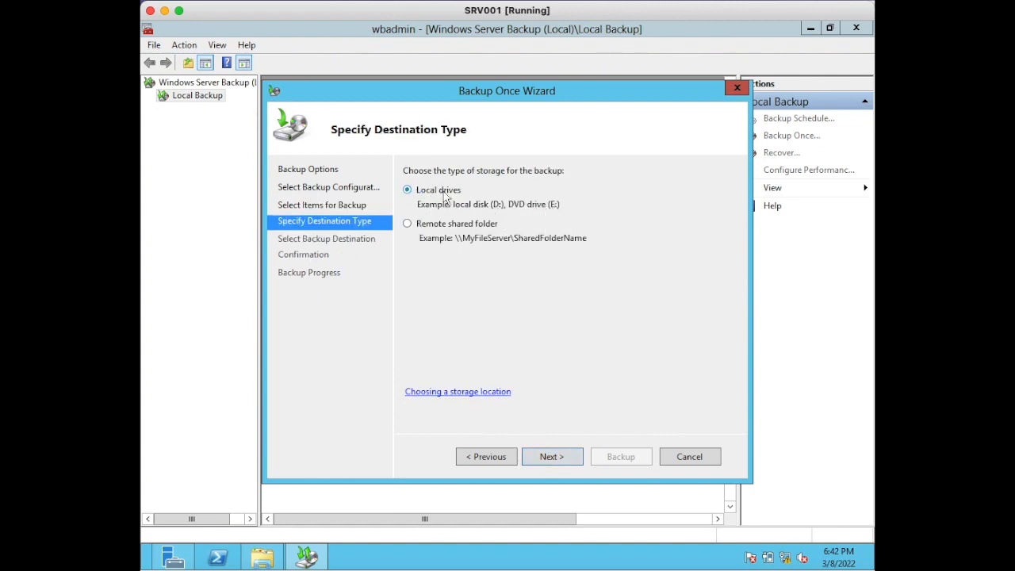
- Store the backup on local drives with BACKUP (E:) as destination, run it to completion, and close the wizard
click(561, 458)
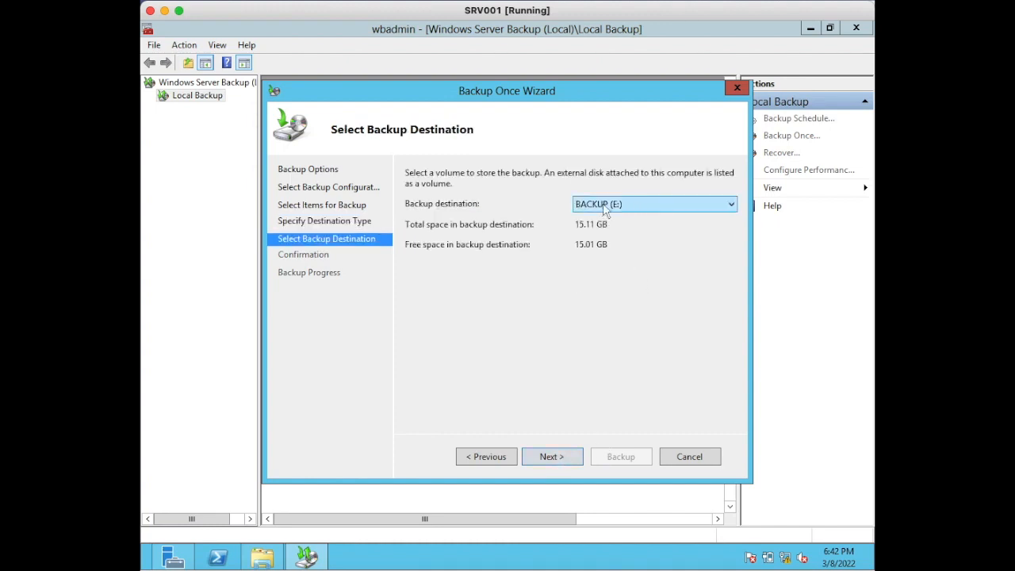
click(549, 458)
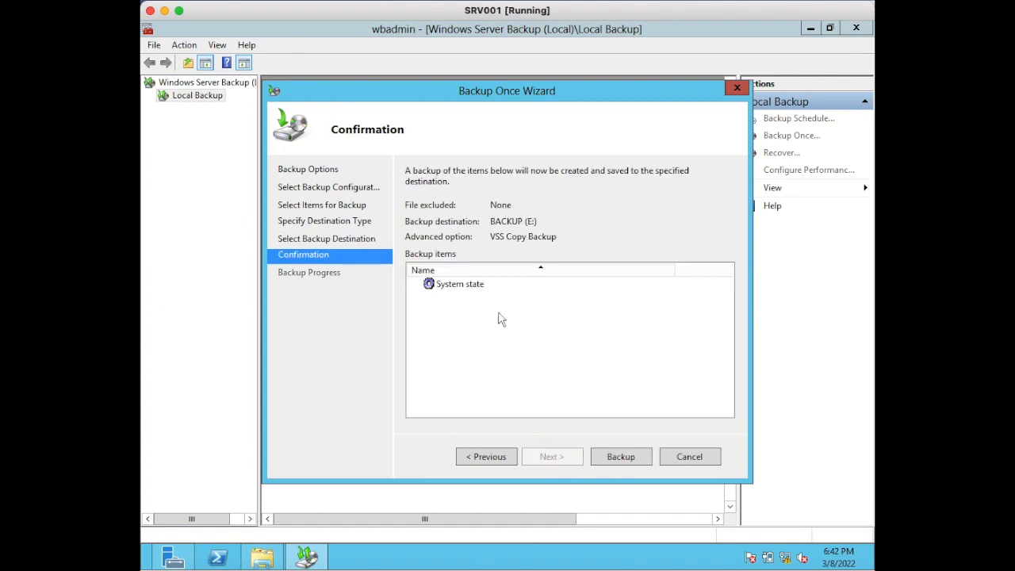
click(619, 458)
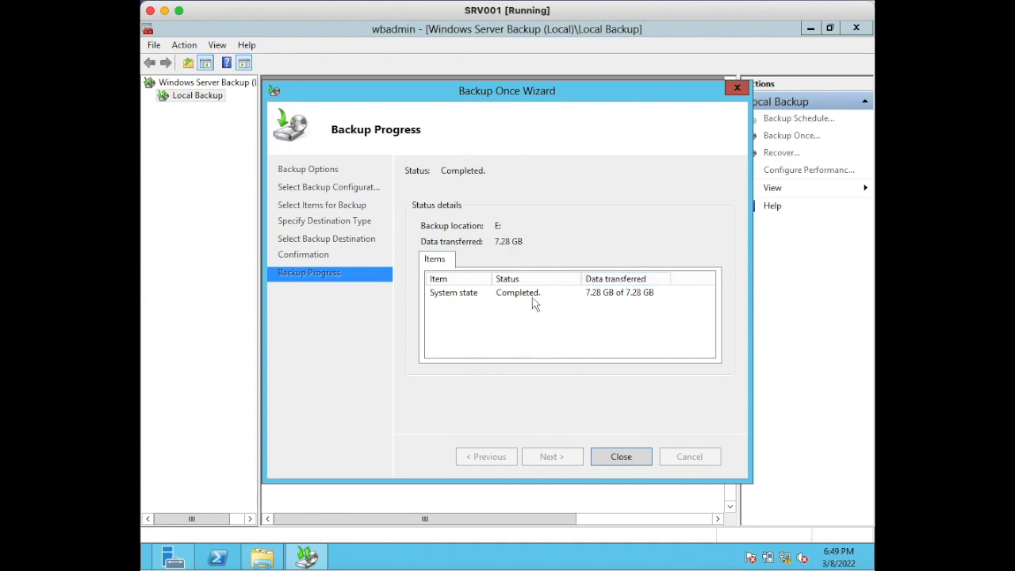
click(634, 459)
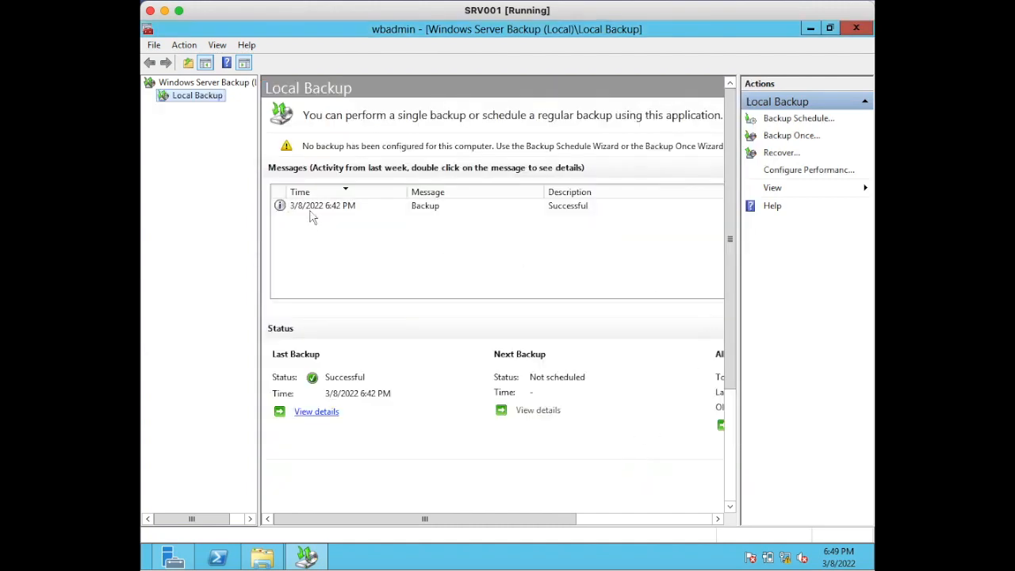
- Examine the details of the finished backup from the messages list, widening the item Status column, and close the details
double_click(312, 209)
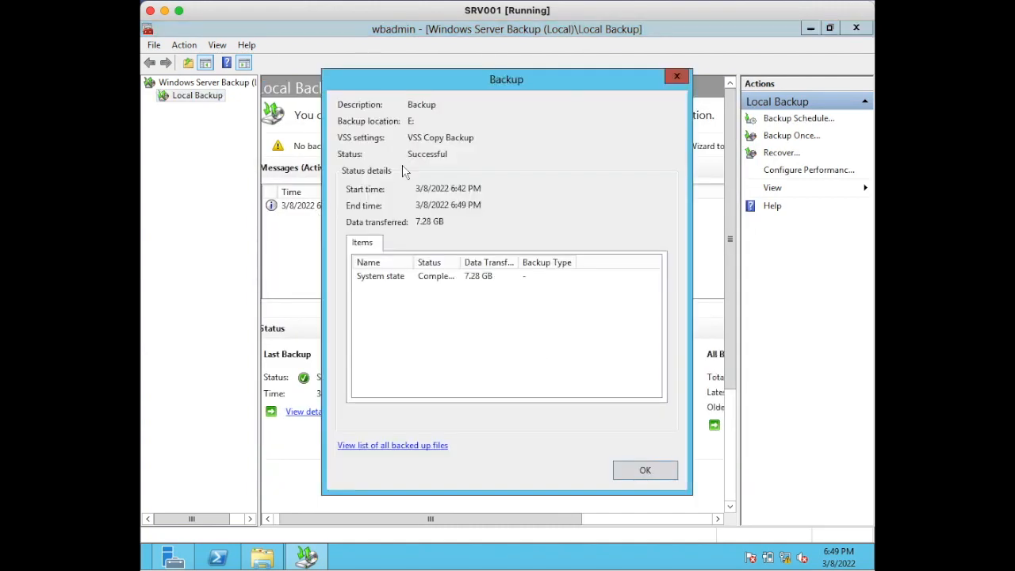
double_click(460, 268)
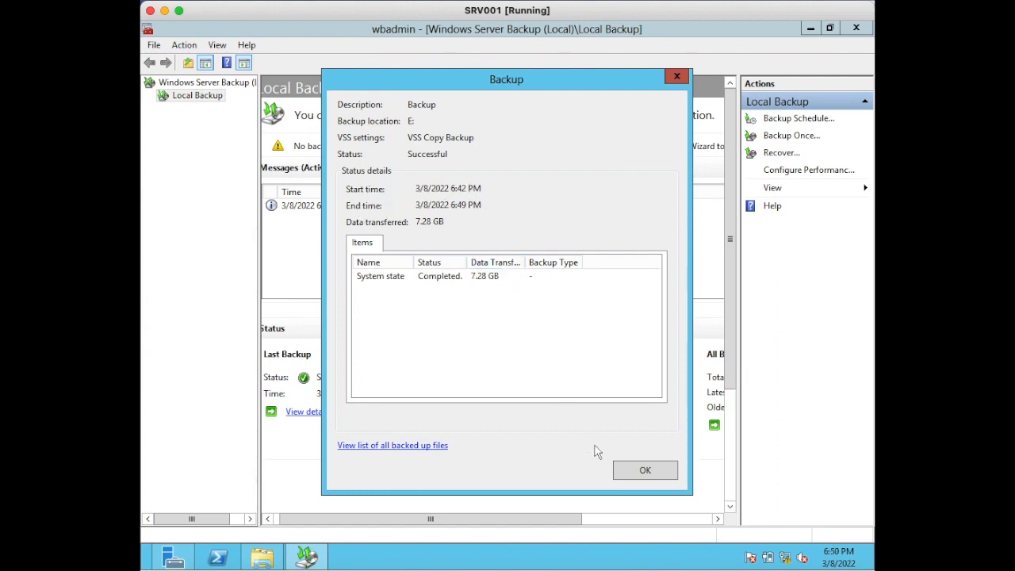
click(623, 470)
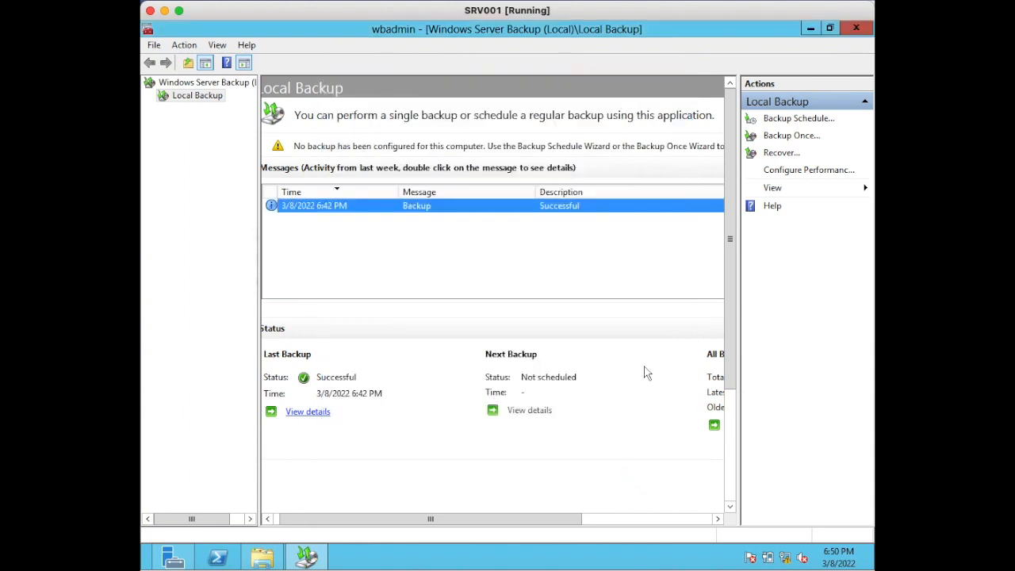